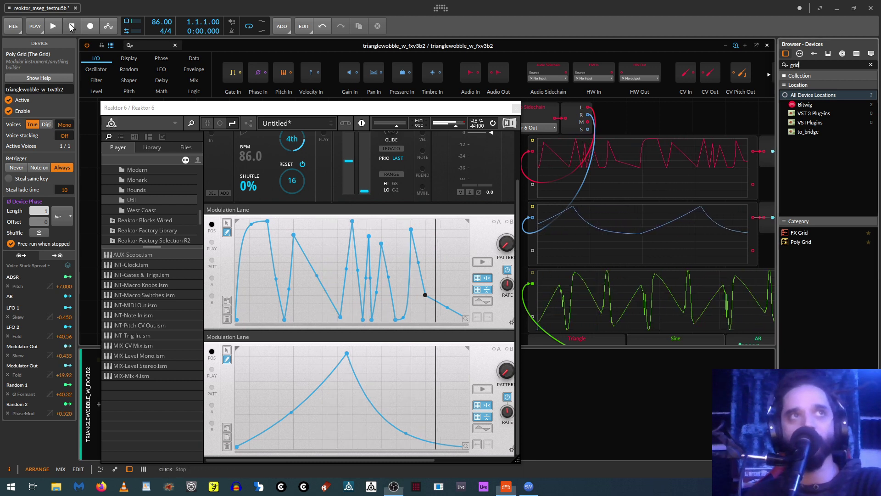
Bend the rising segment of the lower Modulation Lane's curve into a steep concave shape while the project plays, and stop playback.
key(space)
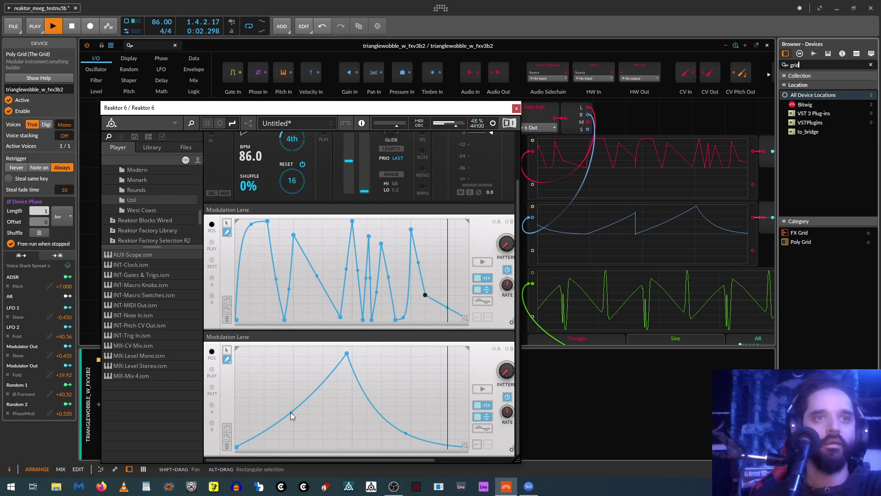
drag(291, 412, 326, 437)
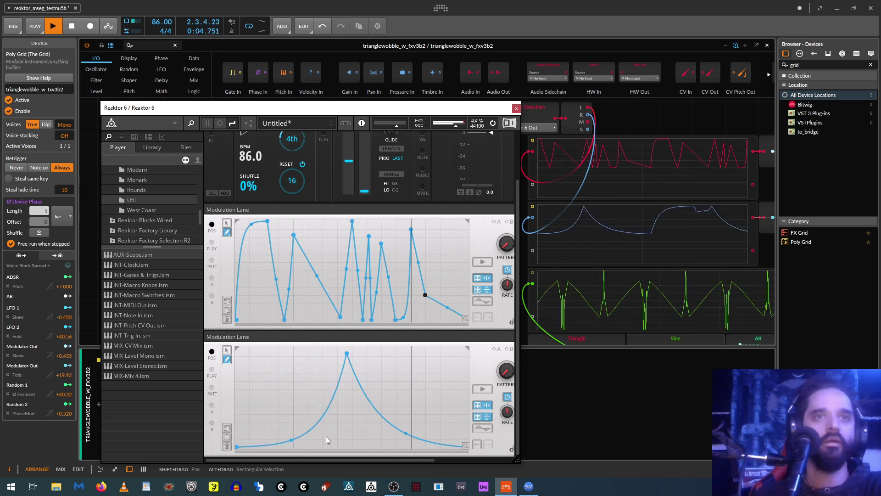
click(71, 27)
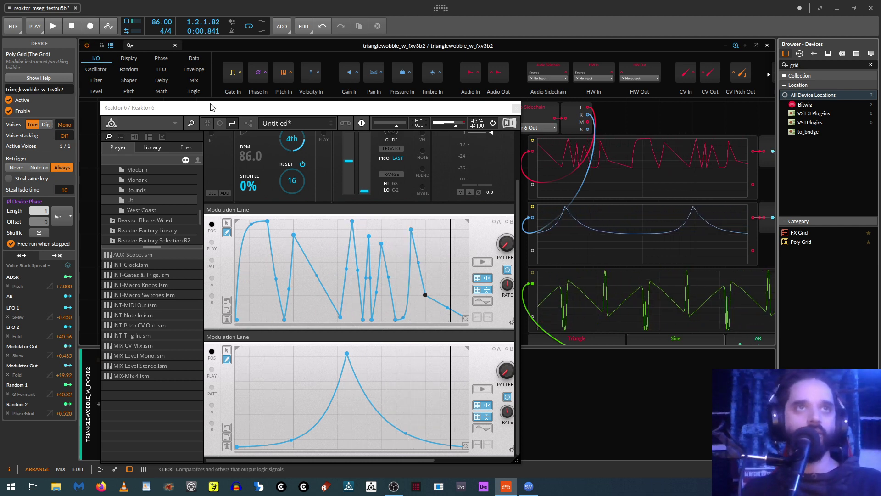
Reposition the Reaktor window and examine the Modulation Lane output wiring alongside the Poly Grid's audio sidechain and scopes.
drag(211, 106, 186, 117)
mouse_move(184, 161)
mouse_down()
mouse_move(189, 189)
mouse_move(185, 168)
mouse_up()
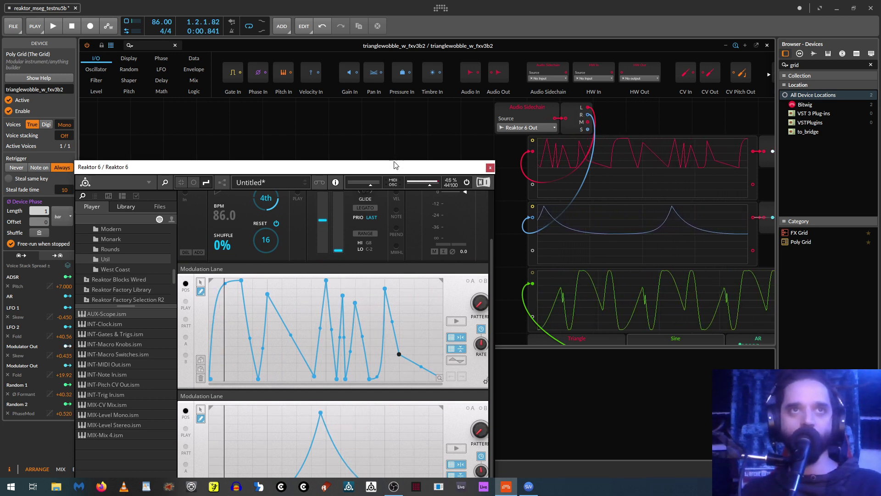
drag(393, 172, 354, 92)
drag(288, 438, 368, 433)
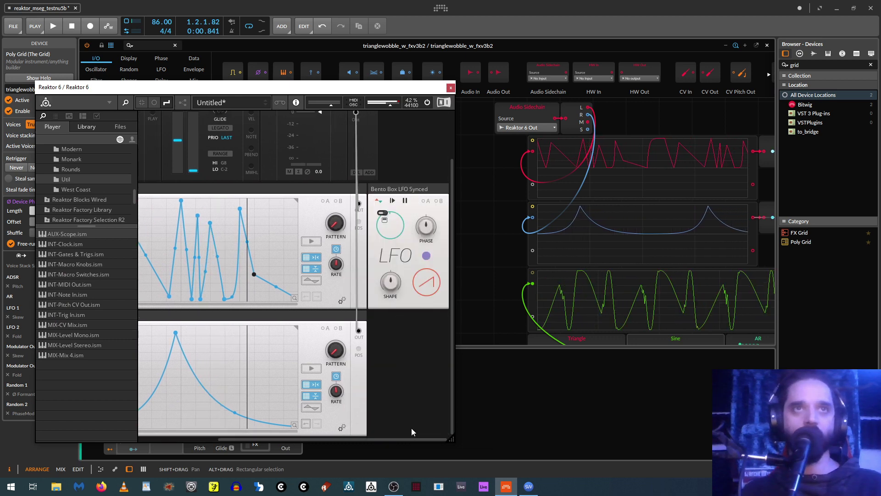
scroll(452, 338, up, 3)
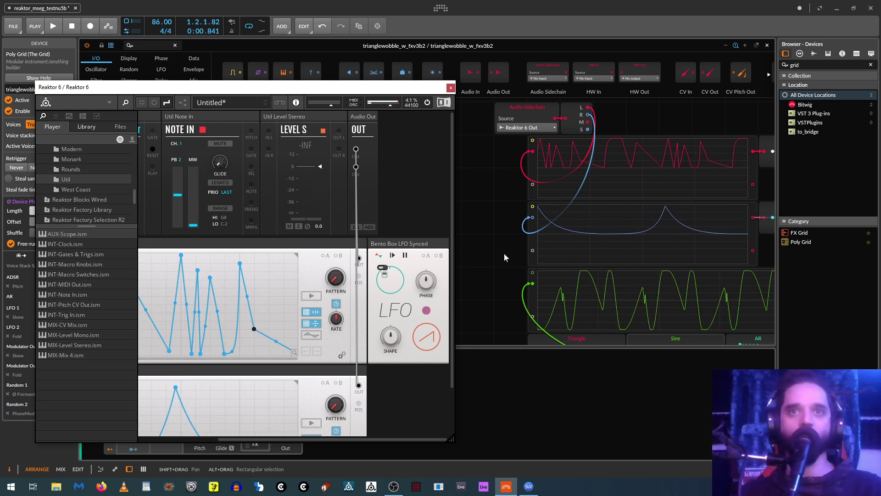
drag(503, 252, 470, 255)
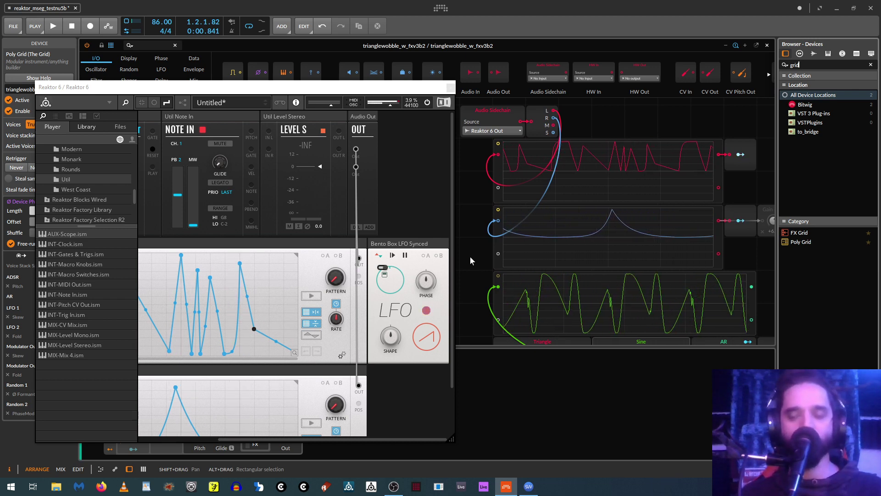
Close the grid editor and the Reaktor window, and deactivate the trianglewobble_w_fxv3b2 track.
click(767, 48)
click(449, 88)
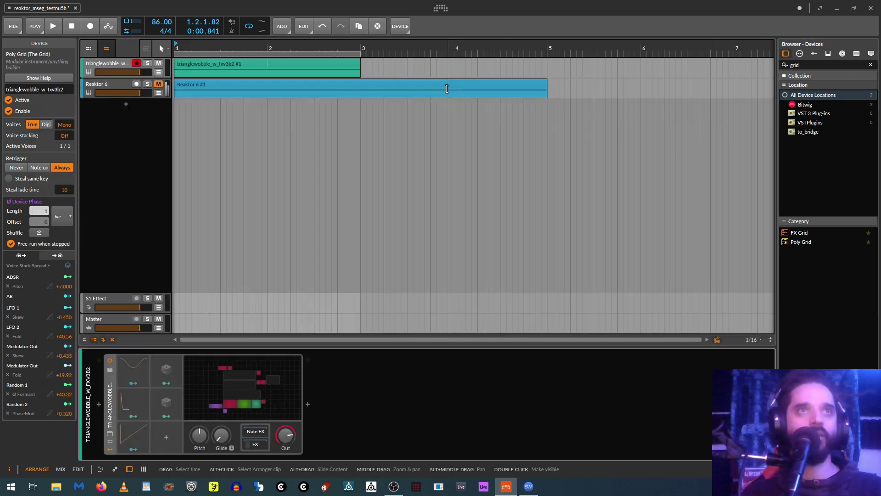
click(111, 69)
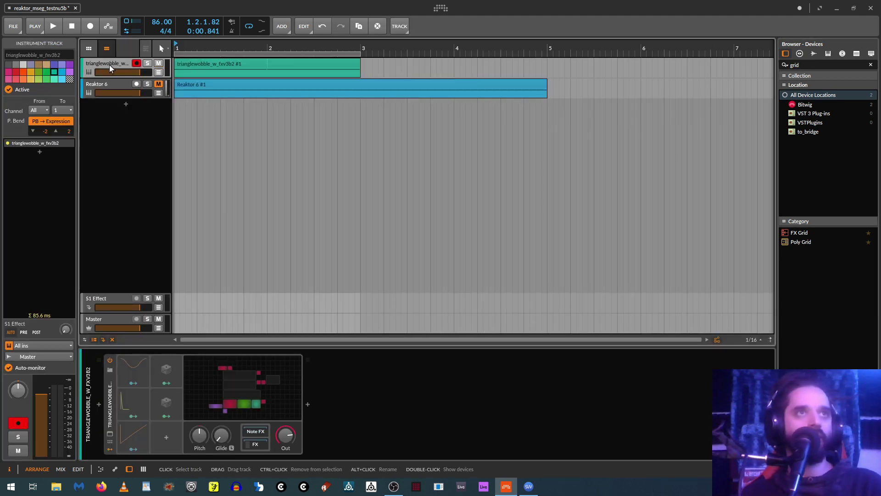
key(alt+a)
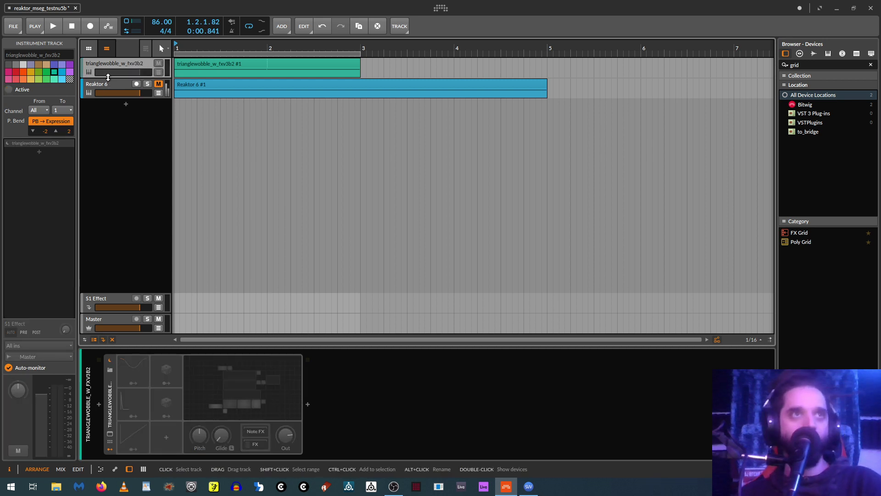
Add a new instrument track below the Reaktor 6 track and load a Poly Grid on it.
click(108, 86)
click(464, 212)
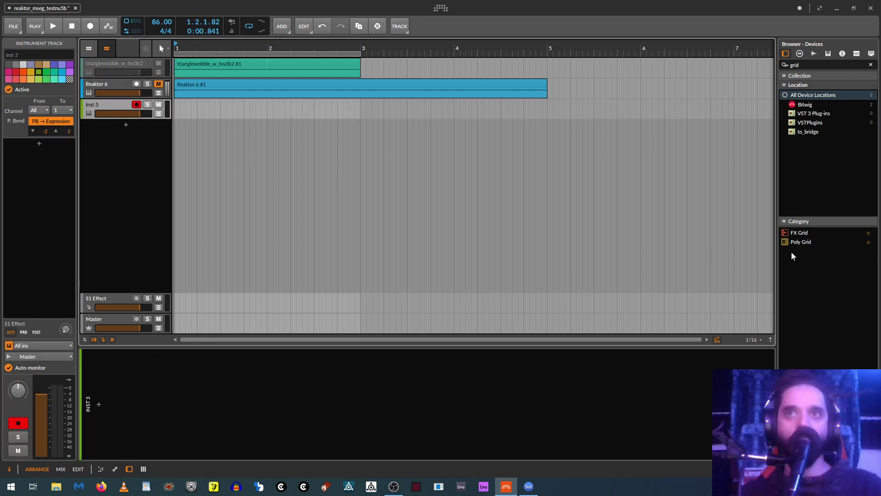
drag(801, 242, 166, 108)
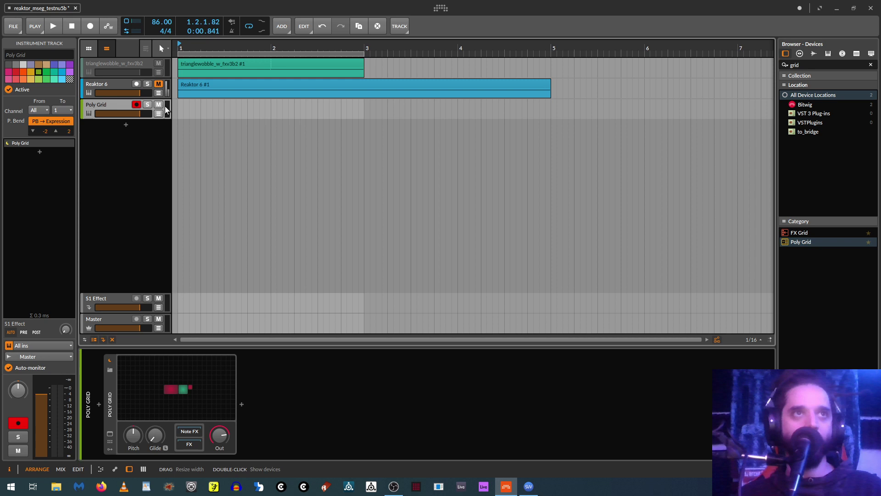
Add another instrument track below Poly Grid, load Reaktor 6 on it and start a new Patch rack.
shift+click(107, 105)
key(ctrl+t)
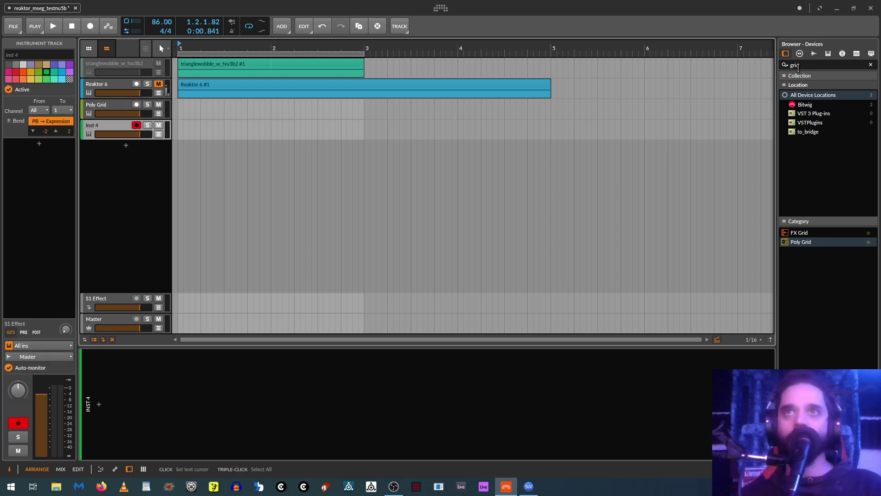
text(reakt)
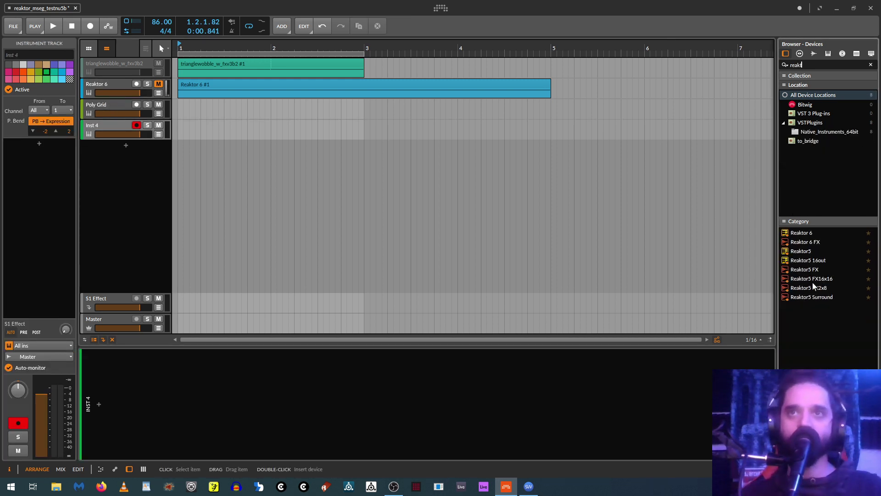
drag(802, 233, 110, 136)
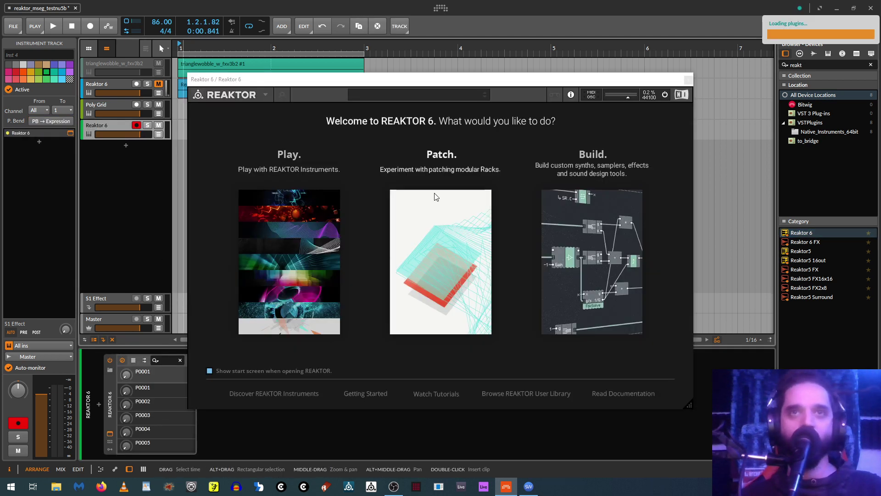
click(436, 197)
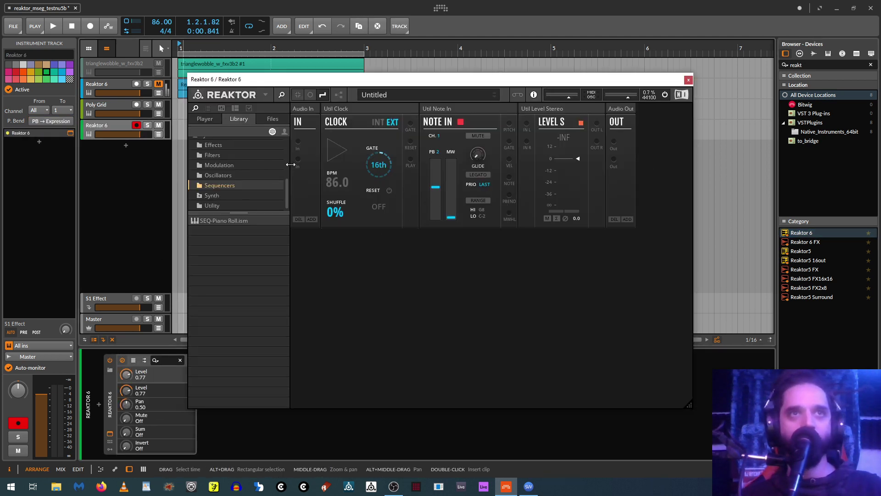
Search the blocks for "kodia" and add the SEQ-Kodiak Curve Sequencer to the empty area of the rack.
right_click(361, 273)
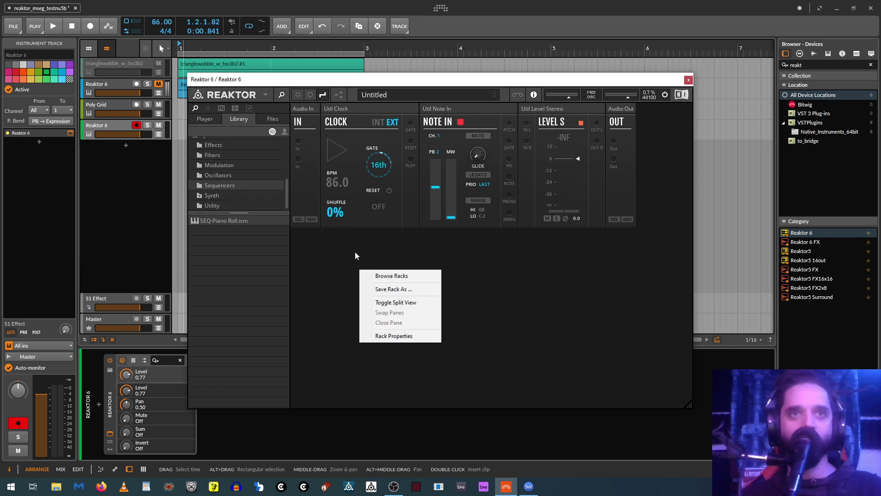
click(355, 256)
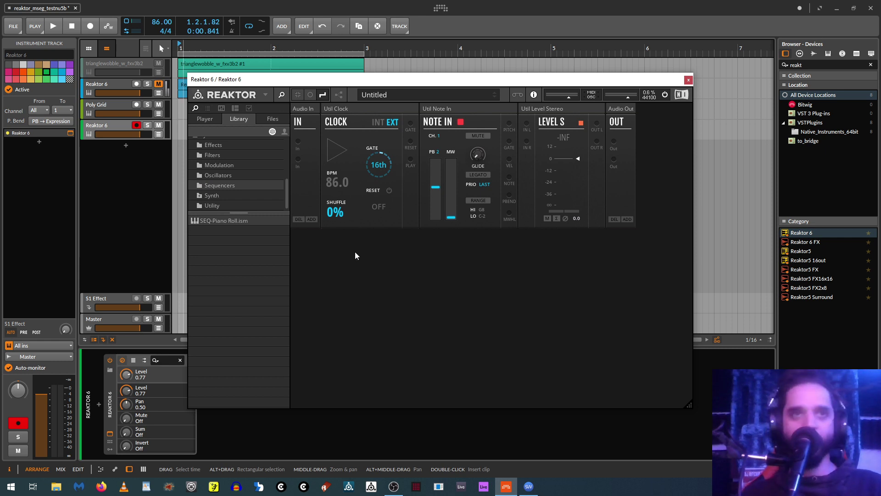
key(Return)
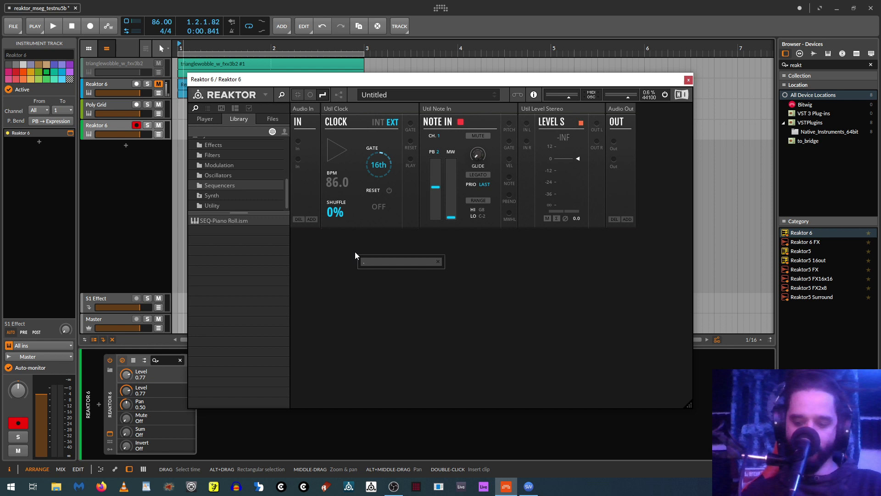
text(kodia)
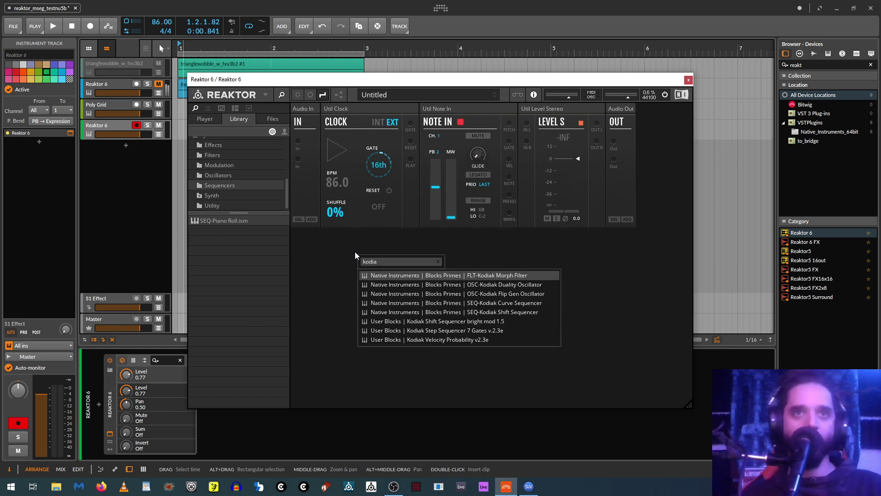
key(Up)
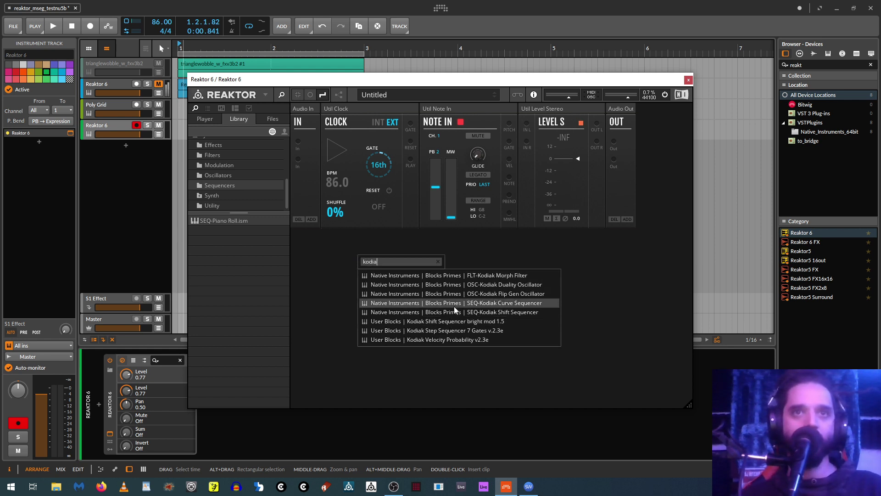
key(Return)
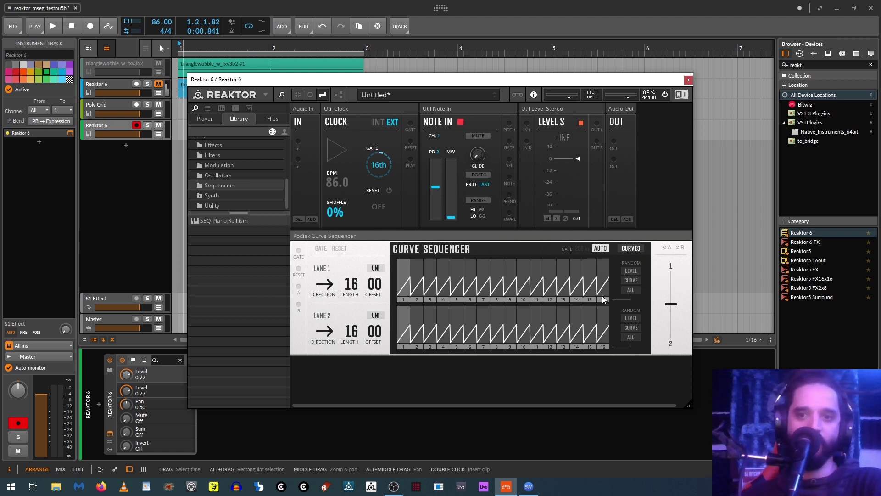
Paint different curve shapes across lane 1 of the Kodiak Curve Sequencer, and delete the block from the rack.
click(632, 248)
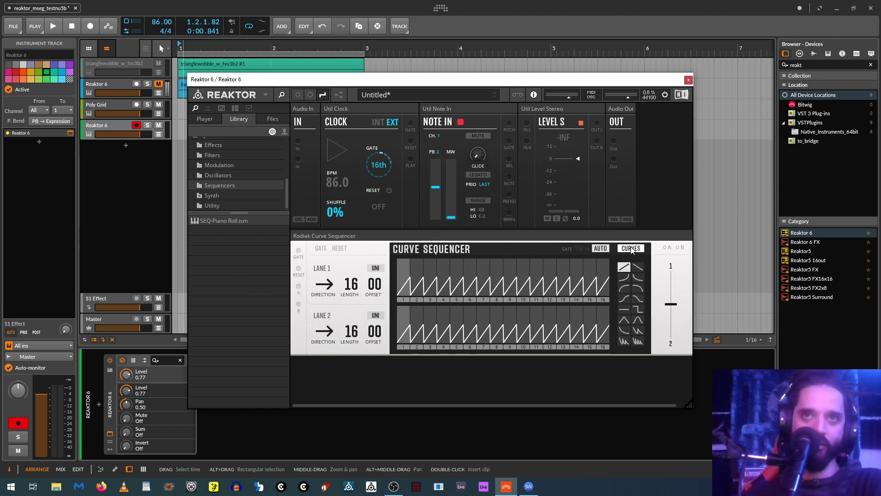
mouse_move(442, 282)
mouse_down()
mouse_move(571, 253)
mouse_move(613, 272)
mouse_up()
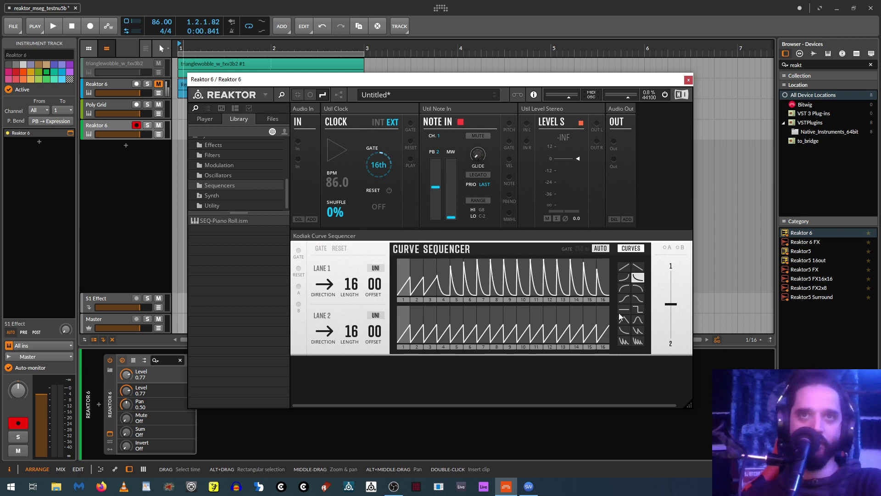
mouse_move(558, 285)
mouse_down()
mouse_move(416, 274)
mouse_move(584, 278)
mouse_move(399, 277)
mouse_up()
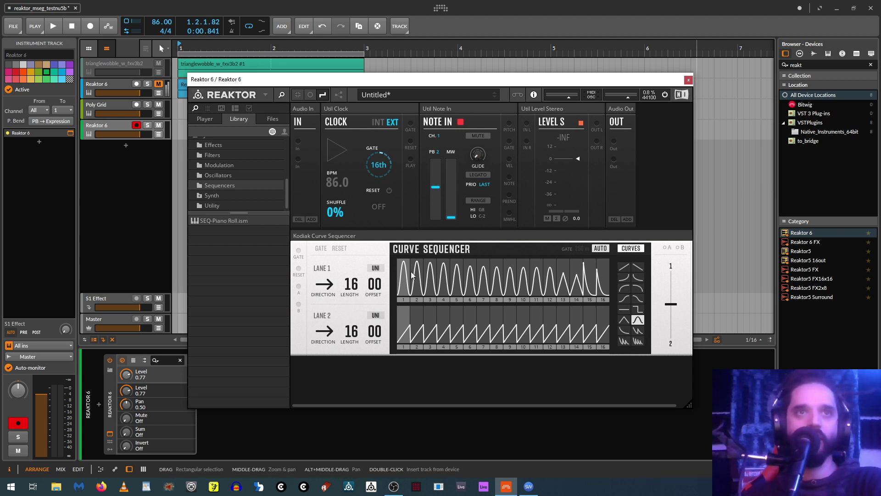
right_click(368, 236)
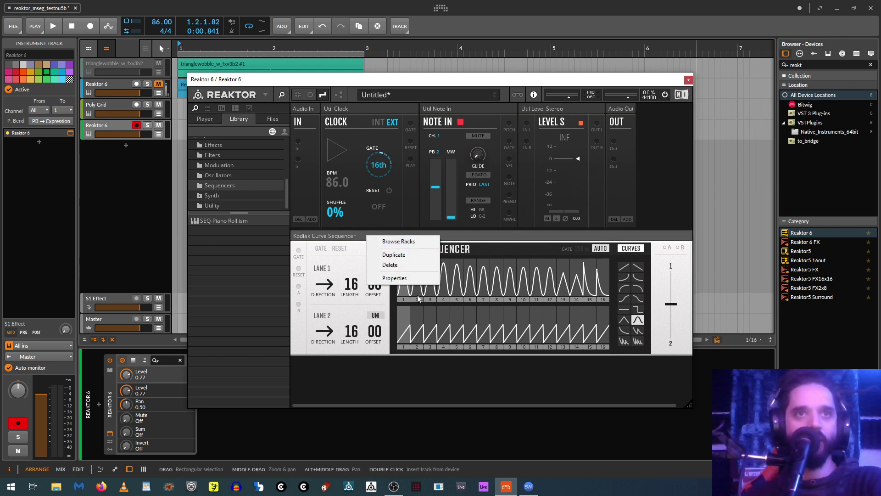
click(398, 266)
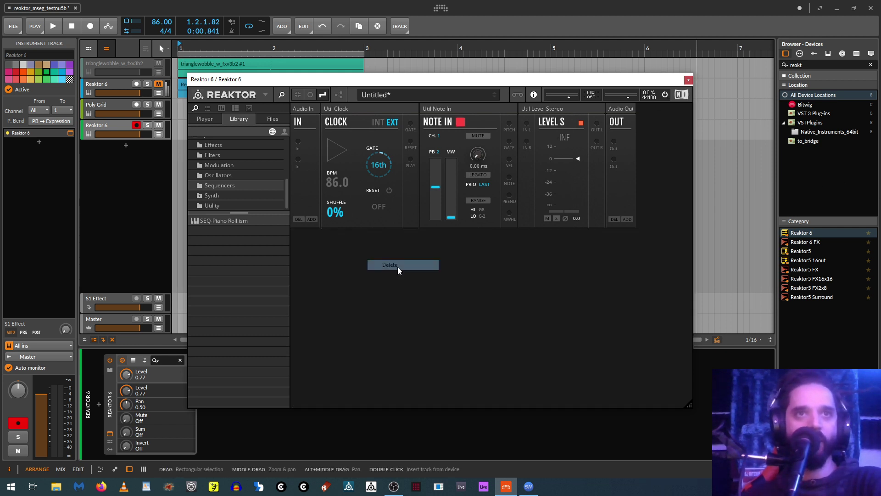
Search the blocks for "lane" and add the user block MOD-Modulation Lane to the empty area of the rack.
double_click(350, 268)
text(lane)
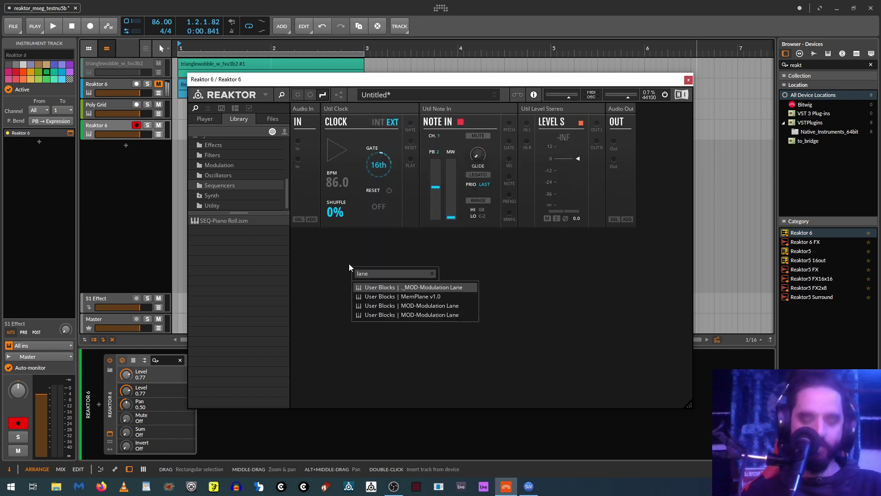
click(379, 306)
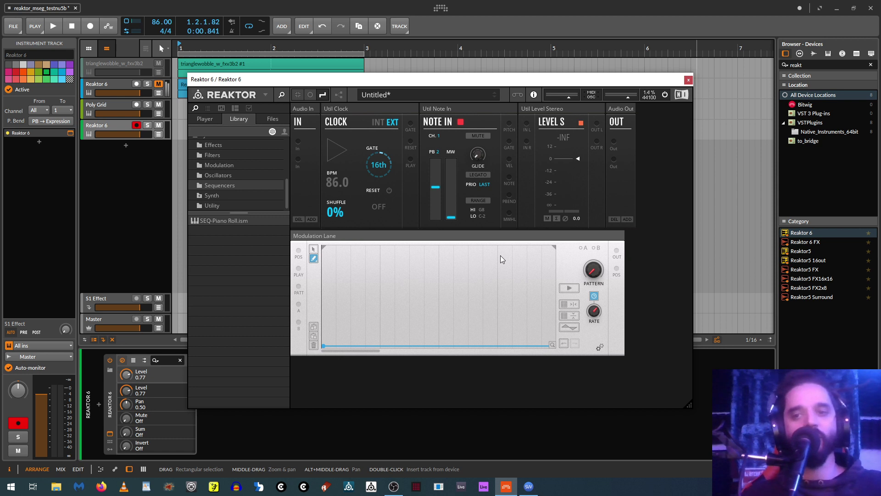
Reduce the number of bars in the Modulation Lane's pattern with its size option, and hide the options page.
click(600, 348)
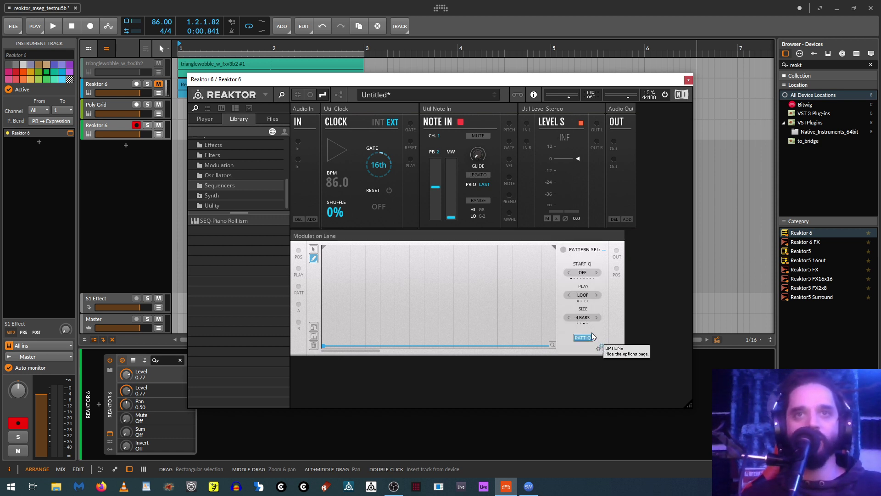
click(569, 318)
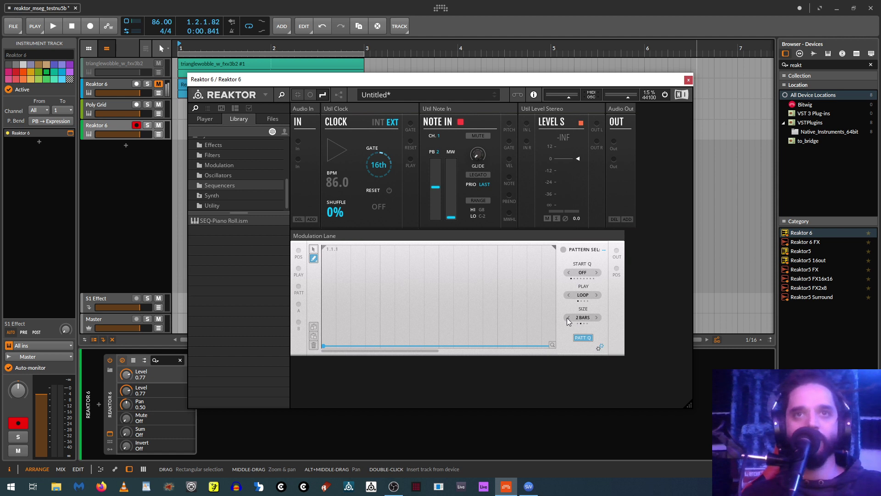
click(600, 349)
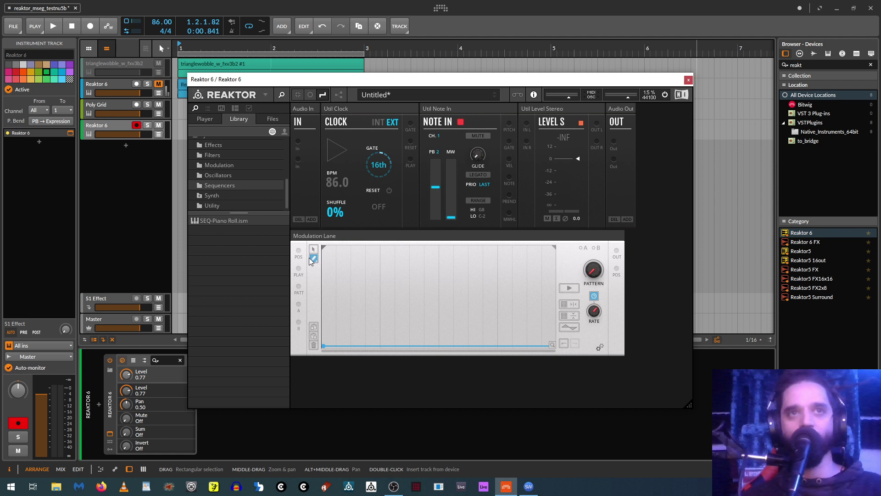
Duplicate the Modulation Lane block and place the copy directly beneath the original in the rack.
right_click(394, 240)
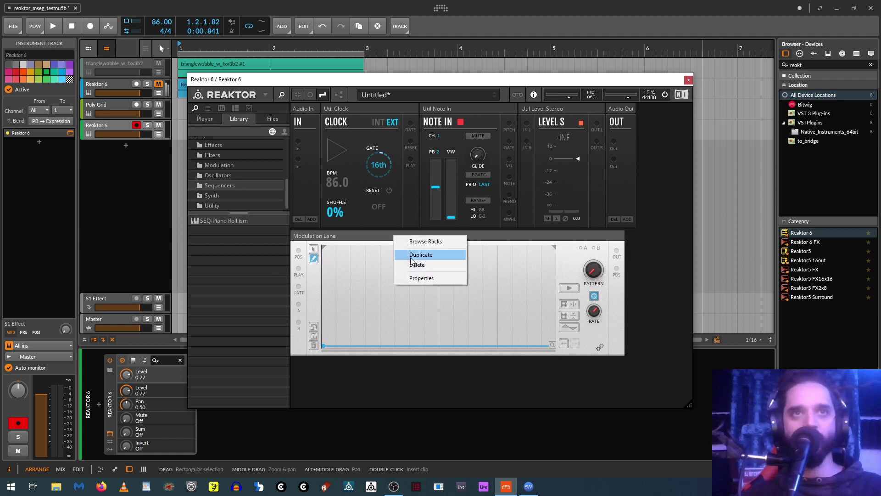
click(396, 251)
drag(675, 238, 335, 365)
scroll(677, 280, down, 3)
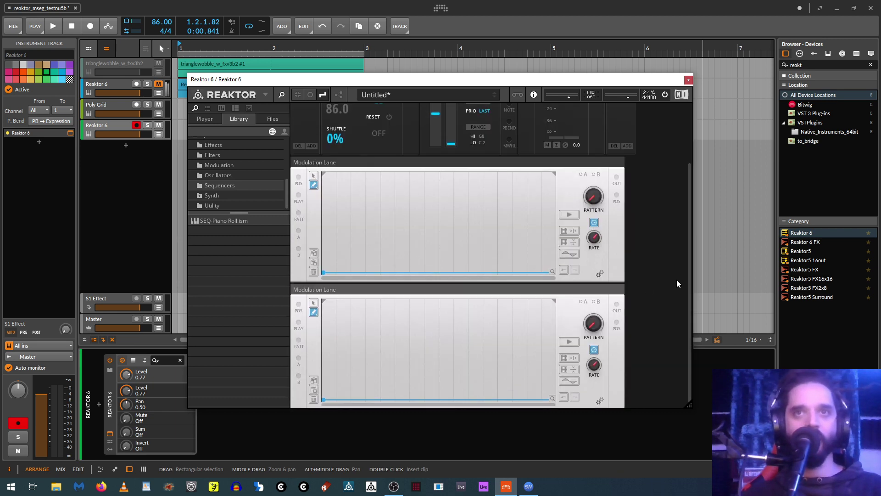
right_click(653, 332)
click(644, 301)
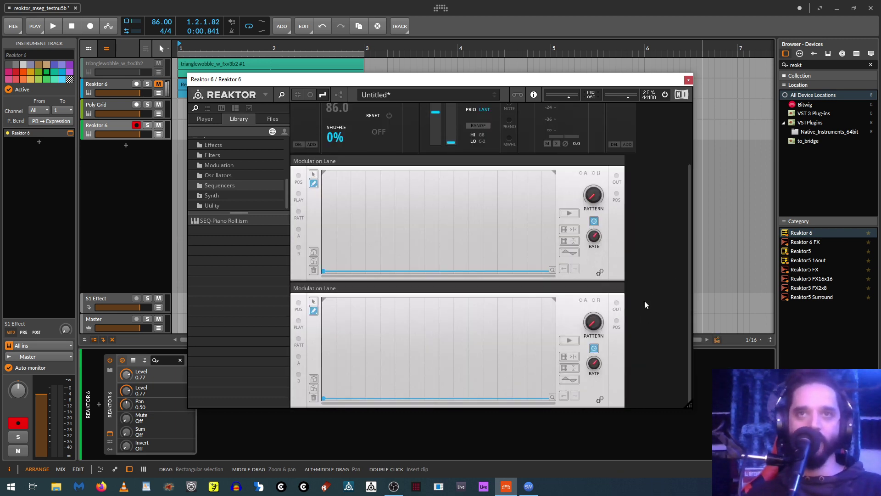
Search the blocks for "sync" and add the user block MOD-LFO_SYNC beside the second Modulation Lane.
double_click(645, 301)
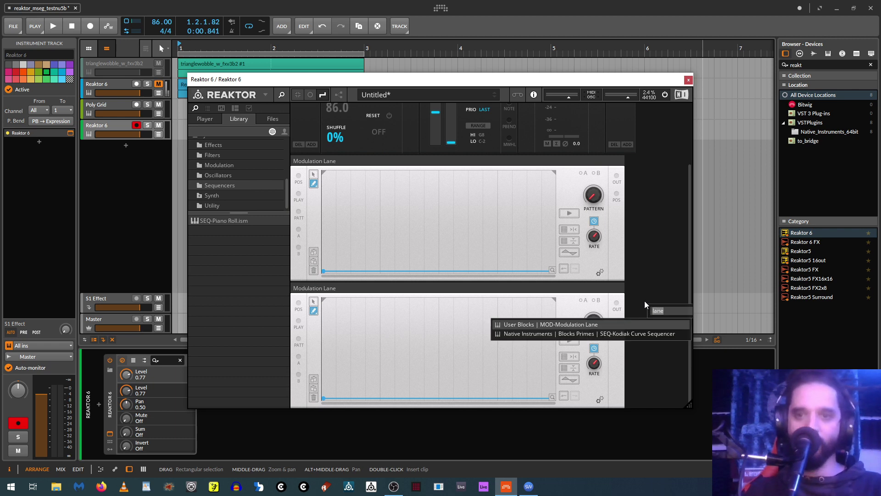
text(sync)
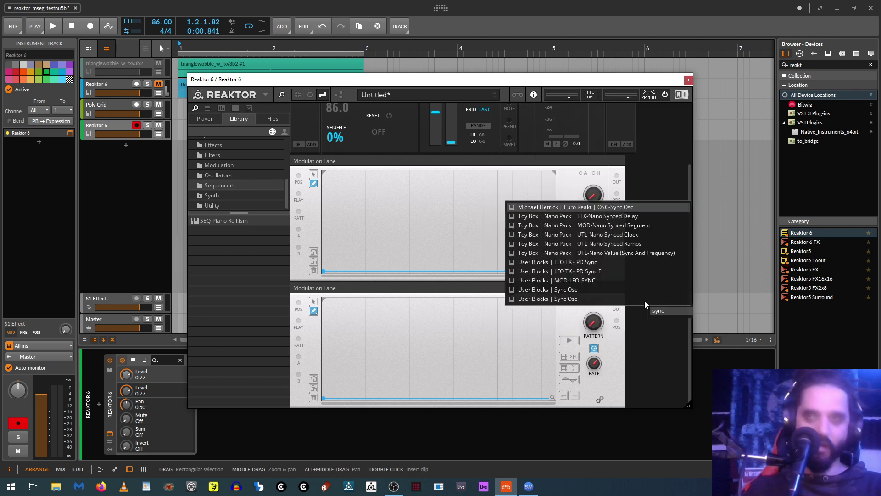
click(585, 281)
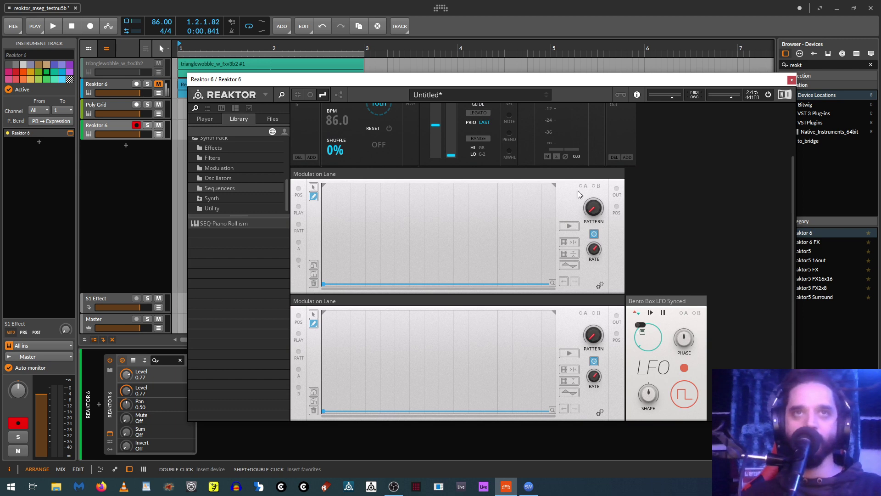
Show the rack's structure and move the synced LFO and one Modulation Lane clear of the overlapping blocks.
click(340, 97)
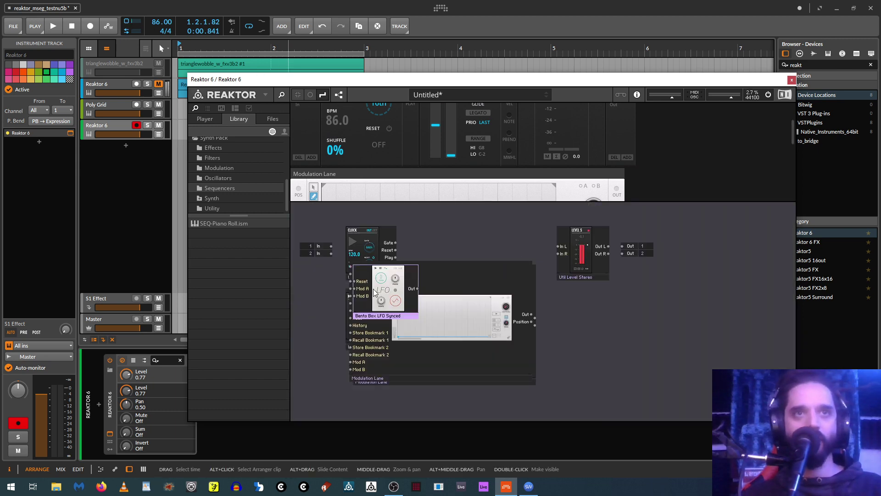
drag(377, 317, 603, 338)
drag(403, 378, 421, 494)
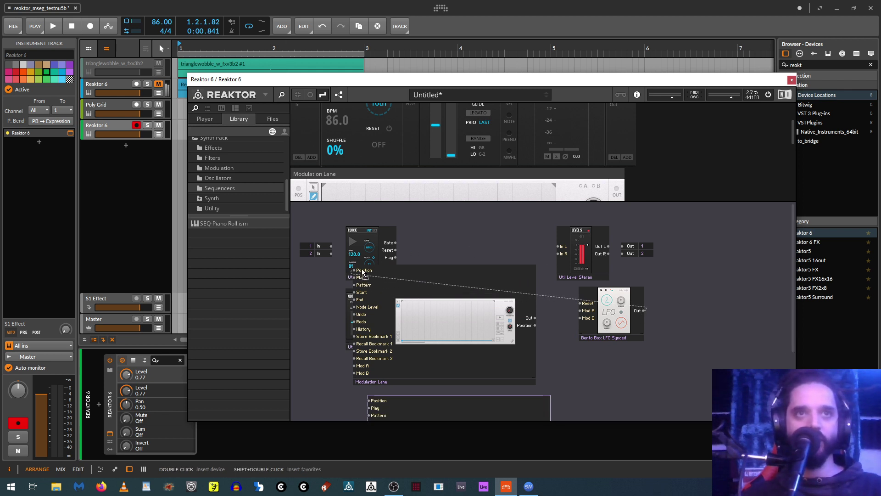
Wire the clock's Reset to the LFO and the LFO's output to both Modulation Lanes' Position inputs, and hide the structure.
scroll(559, 297, down, 3)
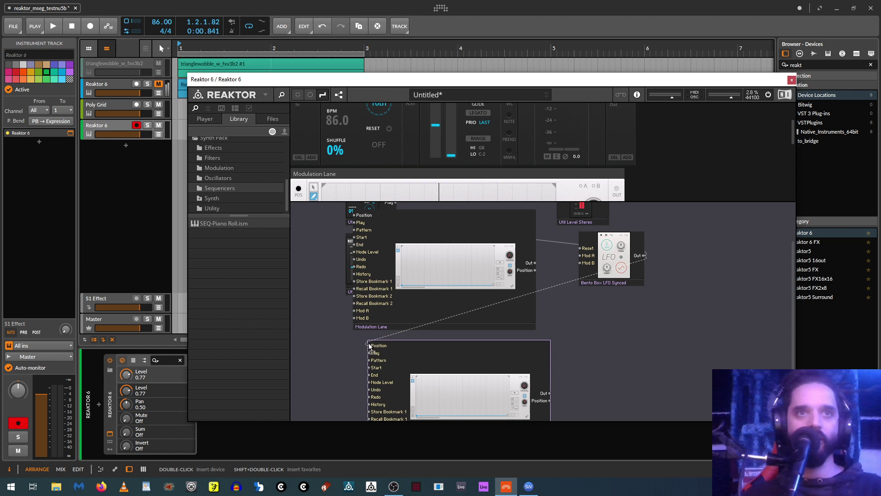
scroll(604, 350, up, 2)
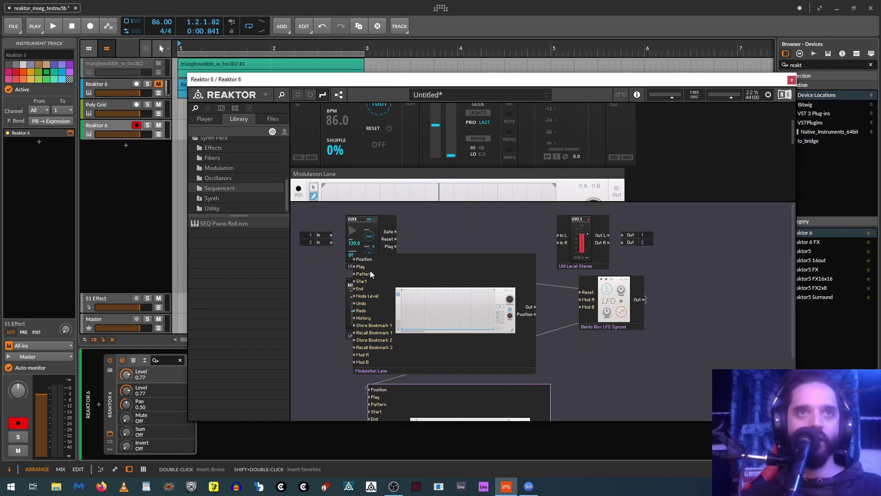
drag(361, 373, 624, 467)
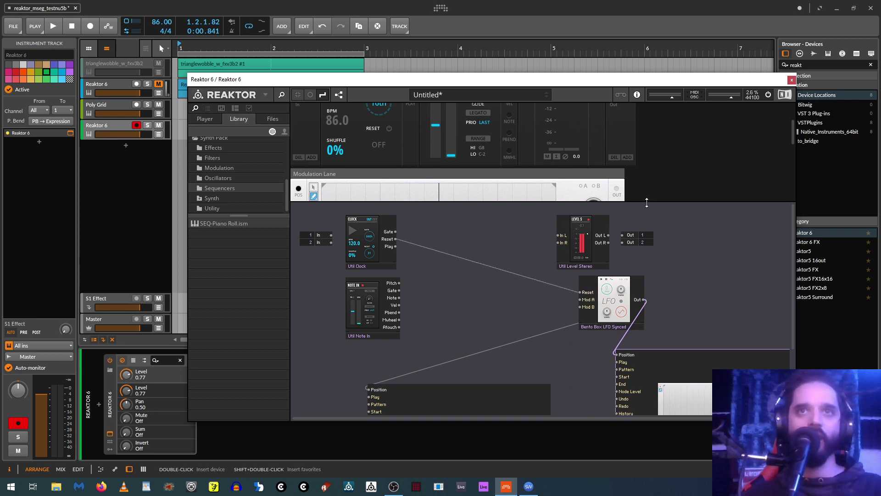
drag(647, 203, 647, 241)
click(338, 95)
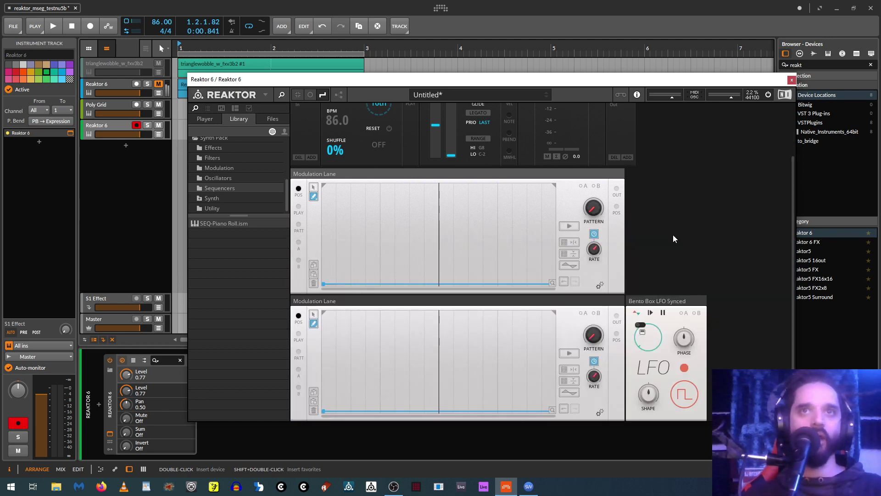
Patch the Out ports of both Modulation Lanes to the rack's Audio Out.
drag(616, 251, 615, 164)
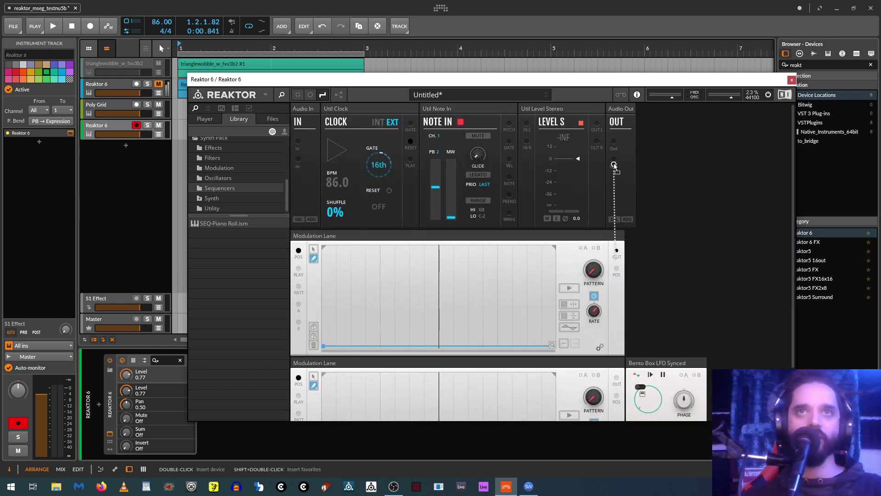
scroll(718, 326, down, 3)
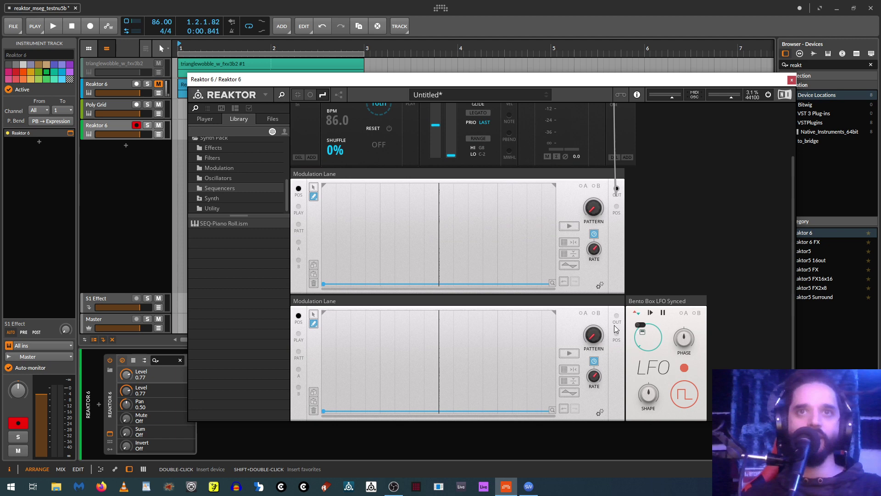
drag(617, 317, 614, 118)
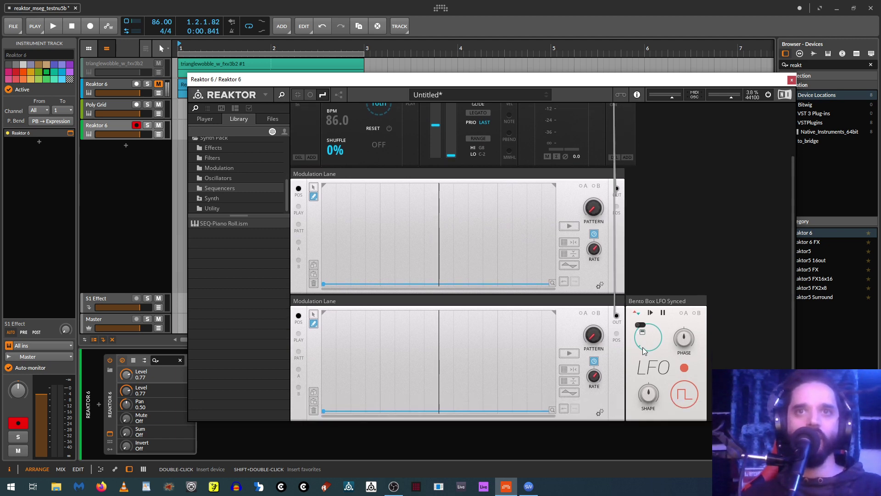
Set the synced LFO's waveform to a rising ramp and lower its frequency to 0.19.
click(683, 393)
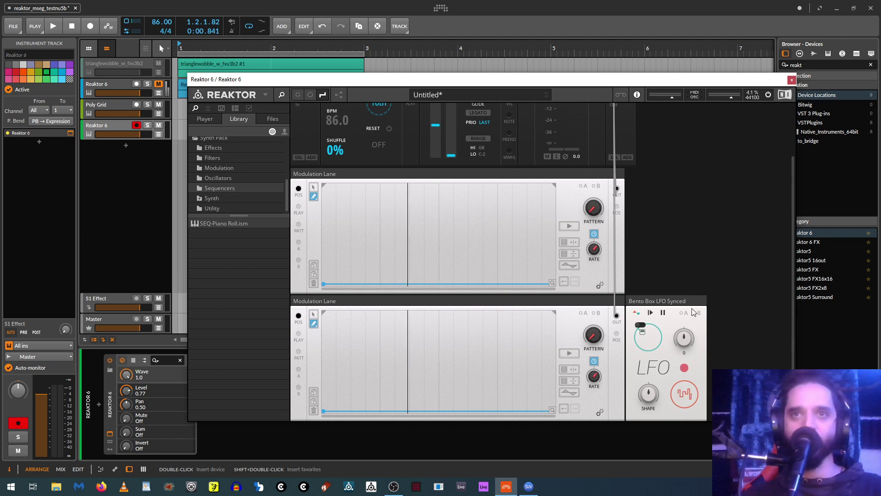
mouse_move(683, 394)
mouse_down()
mouse_move(674, 476)
mouse_move(675, 403)
mouse_up()
drag(656, 347, 641, 342)
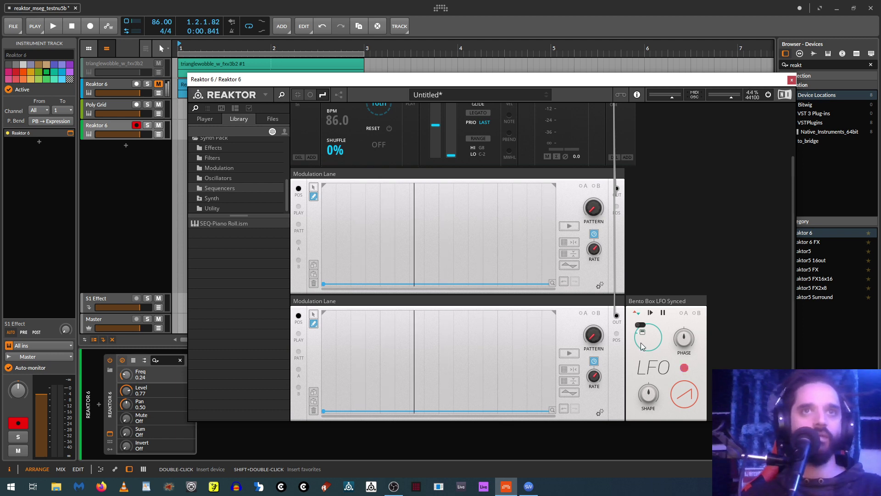
scroll(640, 347, down, 1)
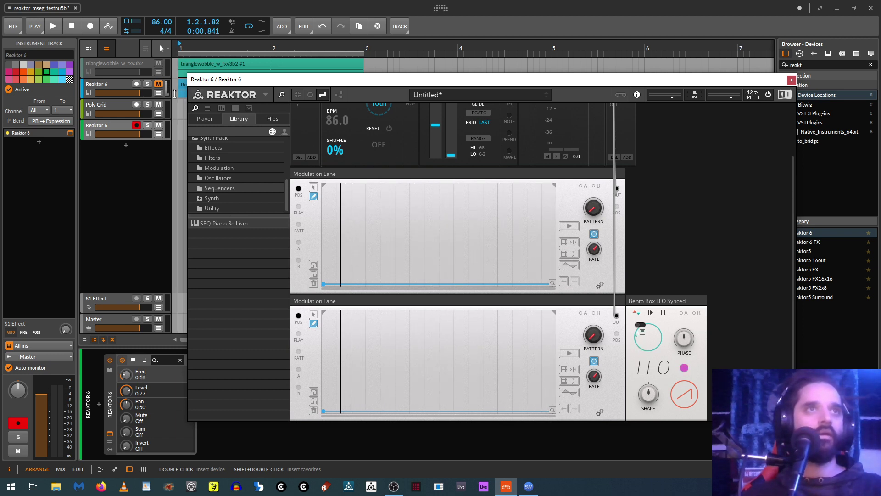
Mute the new Reaktor 6 track and play the arrangement briefly to check the lanes' playhead movement.
click(159, 127)
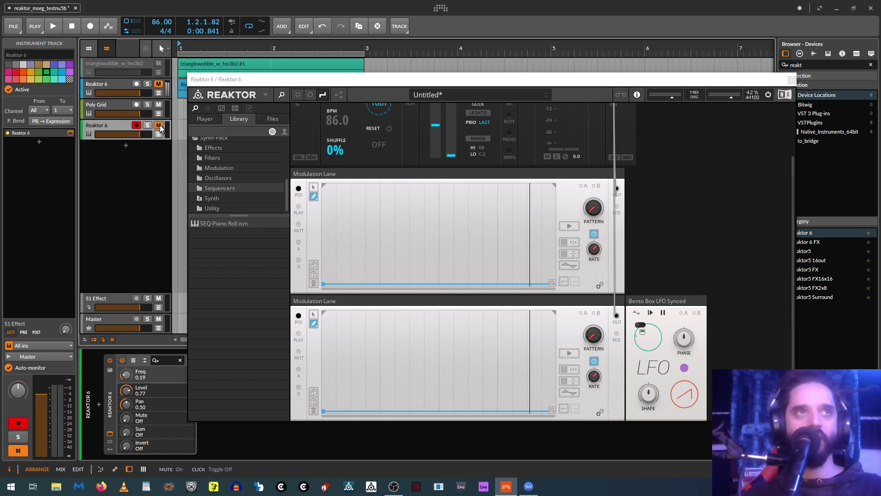
key(space)
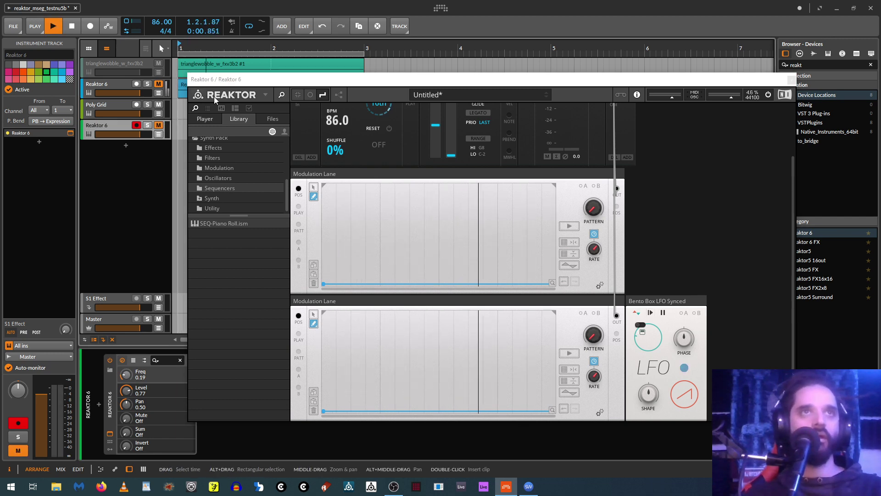
key(space)
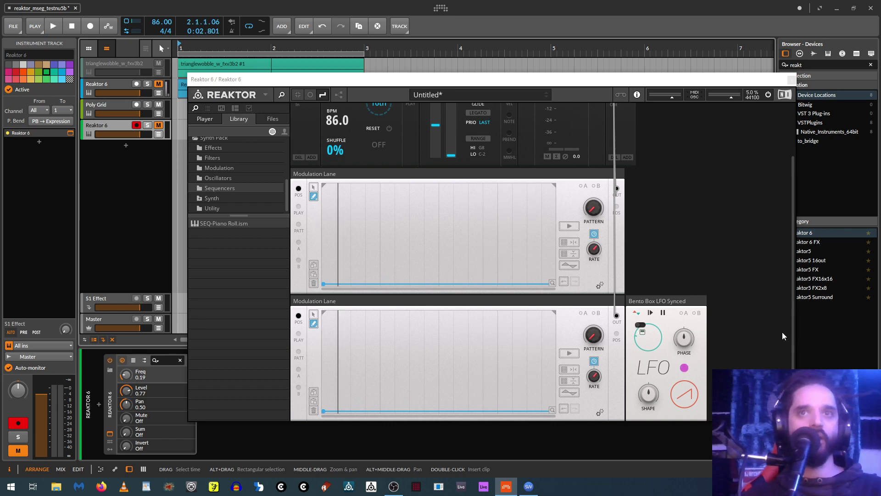
Try several LFO frequencies between 0.10 and 0.27 while starting and stopping playback to compare the sweep with the bar.
key(space)
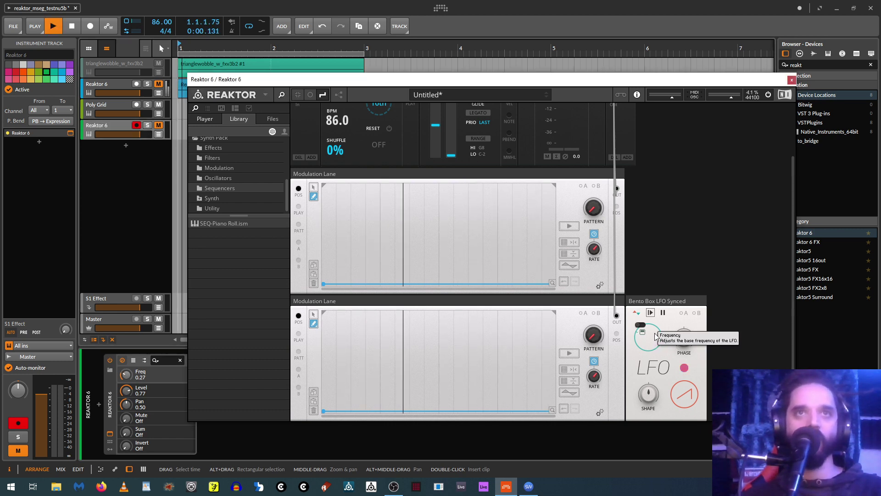
key(space)
key(space)
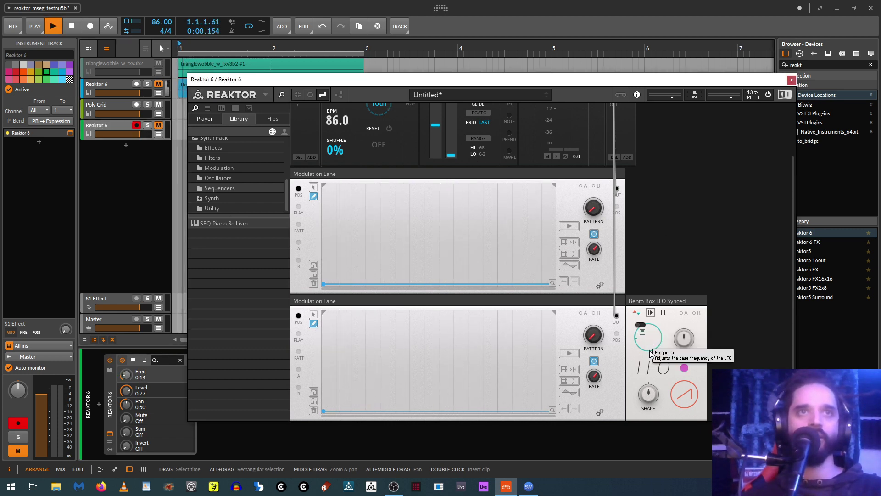
key(space)
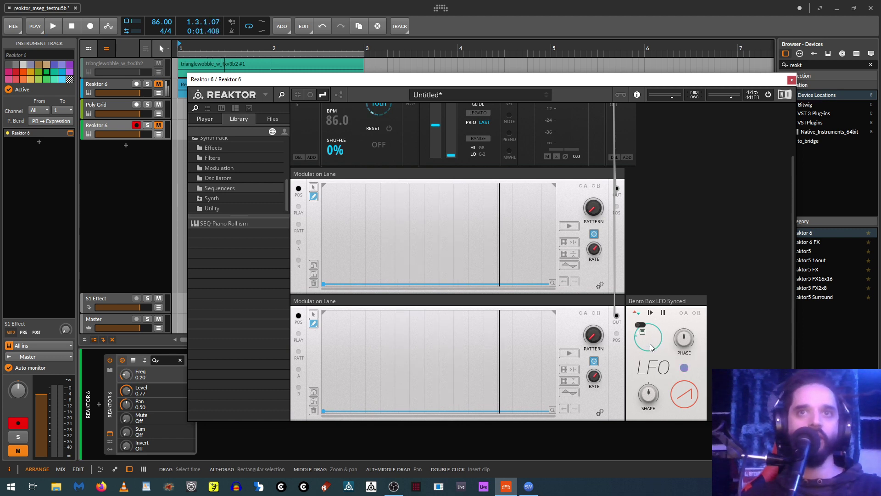
key(space)
key(space)
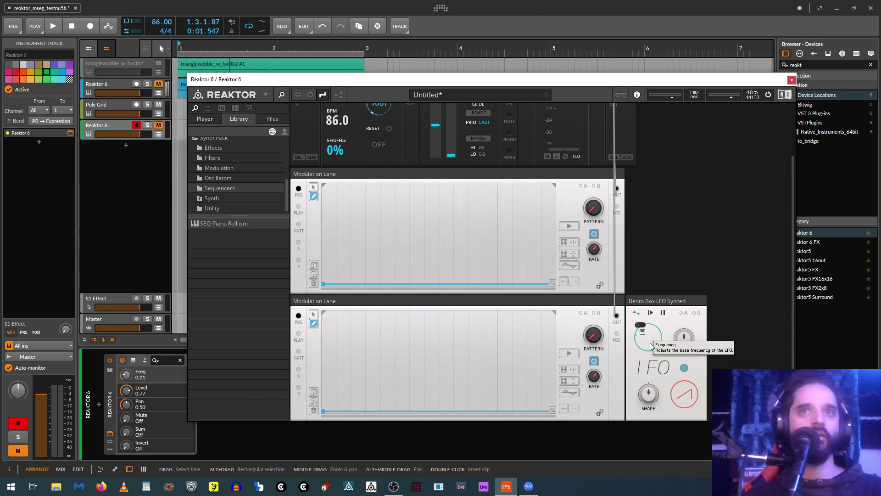
key(space)
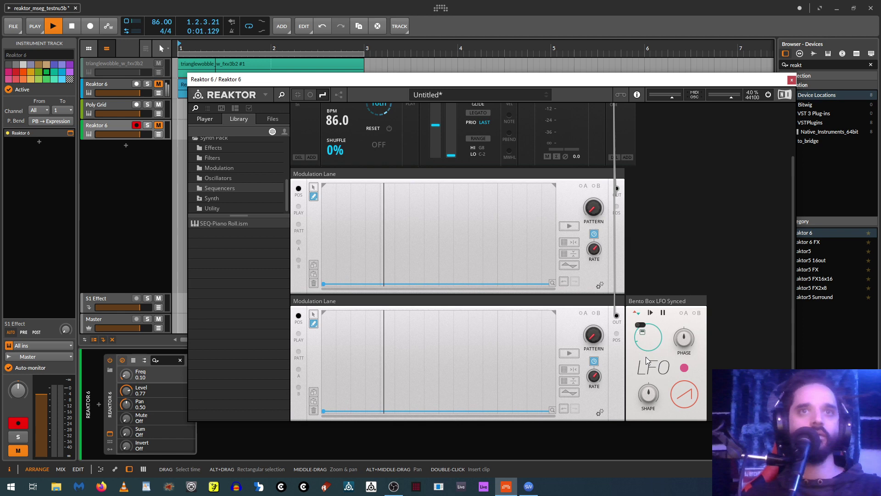
key(space)
key(space)
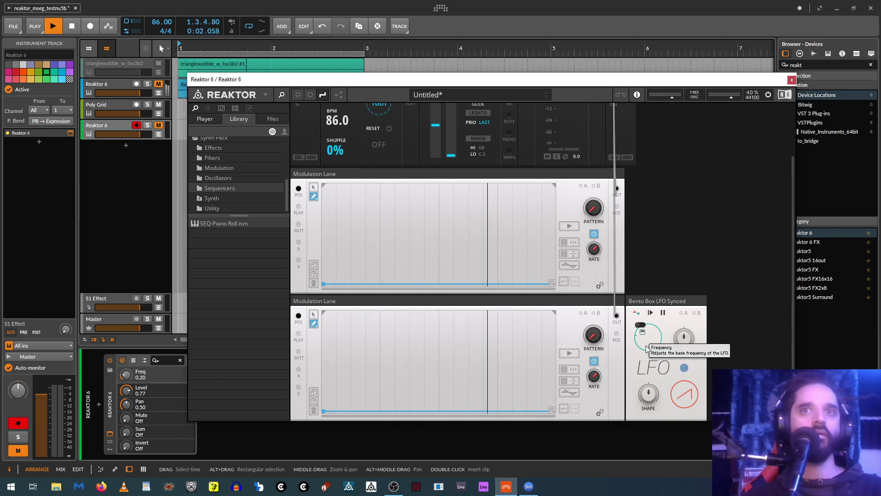
key(space)
key(space)
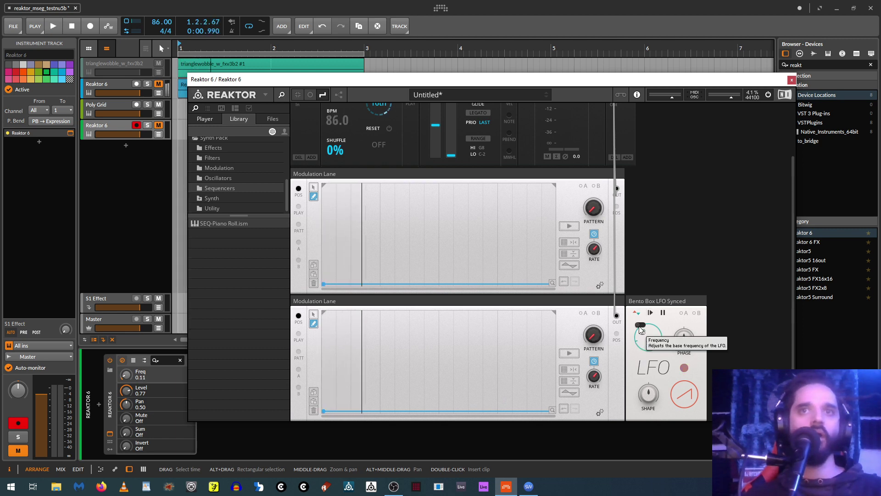
Change the LFO's frequency mode, set its frequency to 0.35, and run playback to check the sweep against the transport.
drag(639, 327, 652, 323)
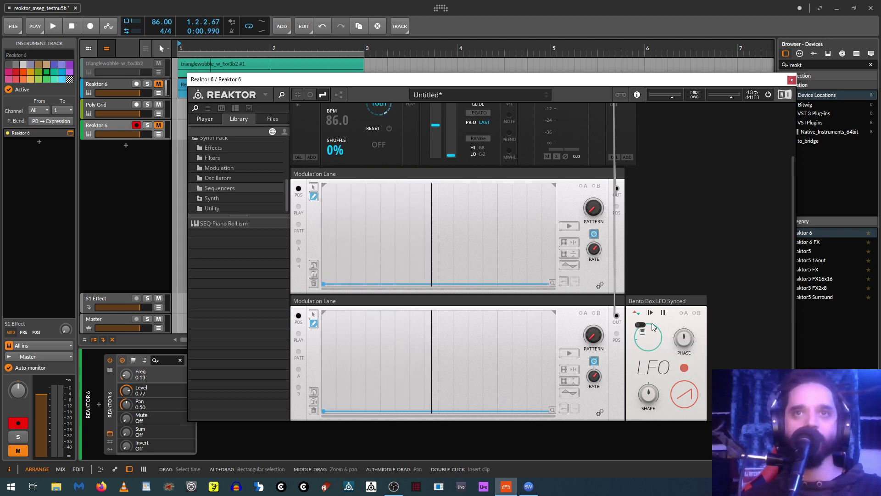
mouse_move(643, 329)
mouse_down()
mouse_move(654, 325)
mouse_move(641, 337)
mouse_move(646, 324)
mouse_up()
key(space)
key(space)
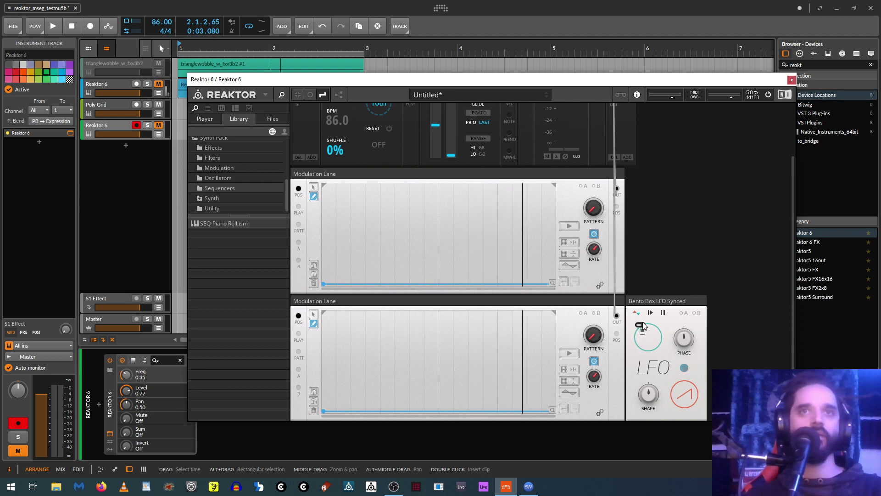
key(space)
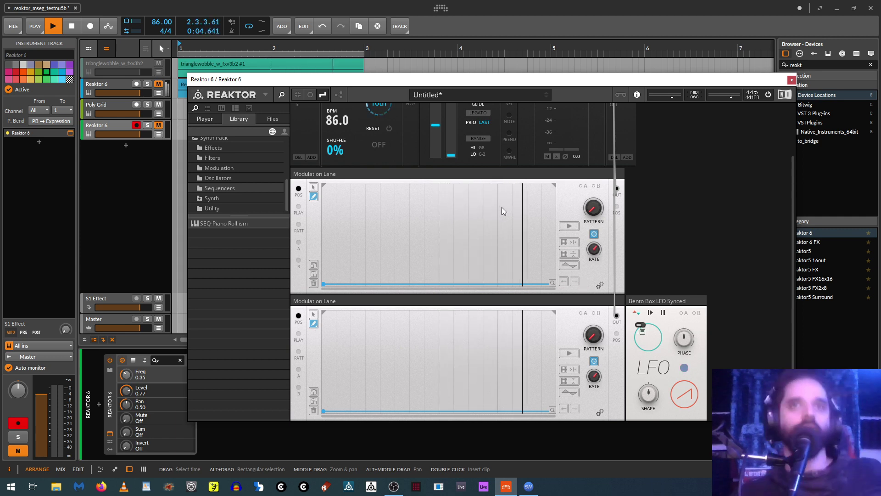
Enable horizontal and vertical grid snapping on both Modulation Lanes, and check the second lane's pattern options.
click(570, 242)
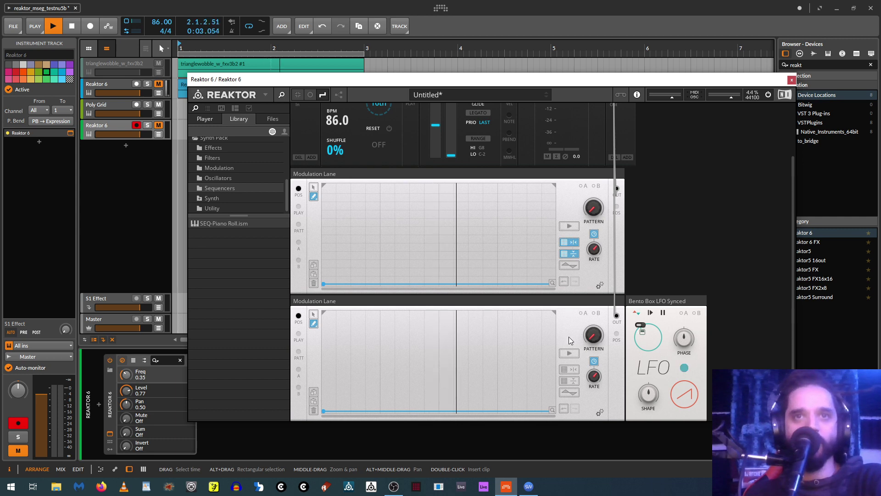
click(569, 370)
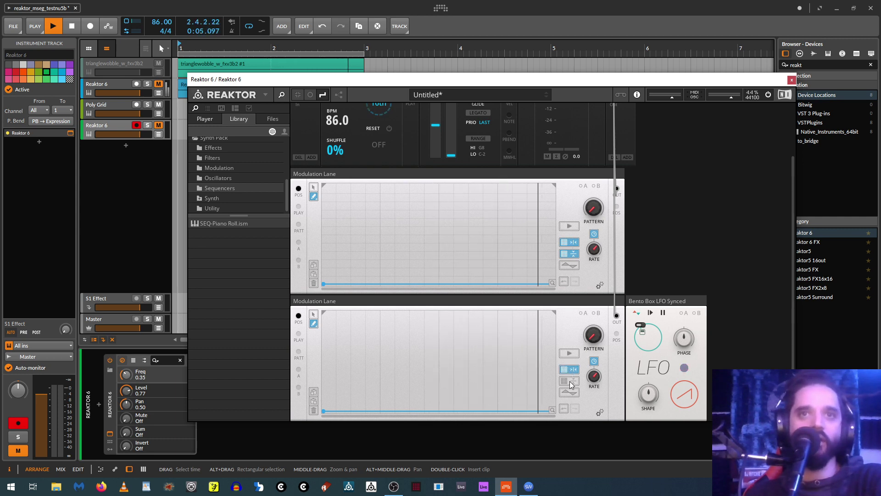
click(569, 381)
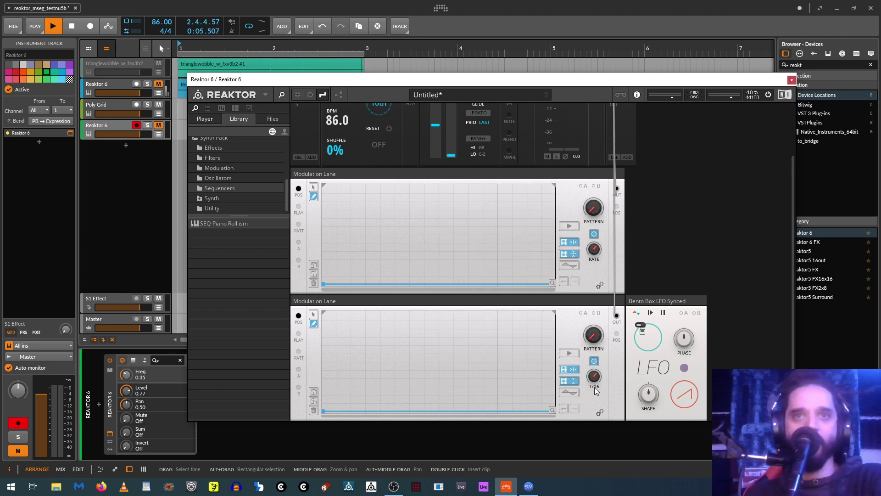
click(600, 413)
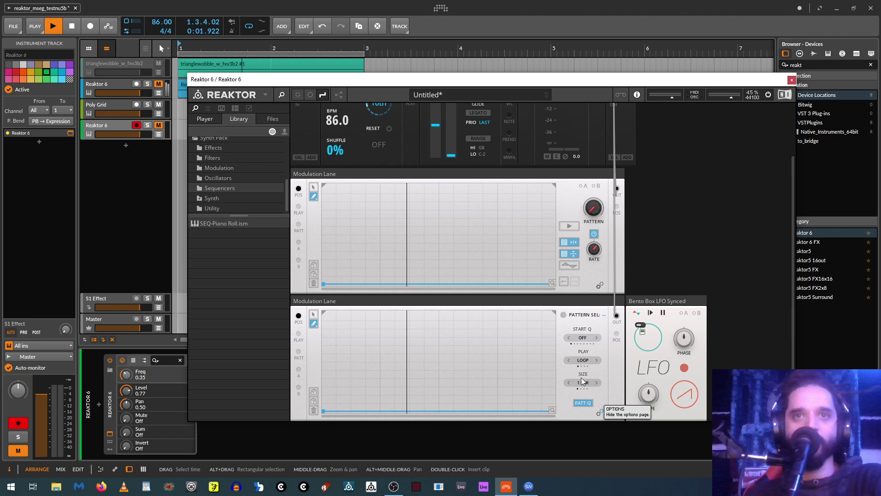
click(600, 412)
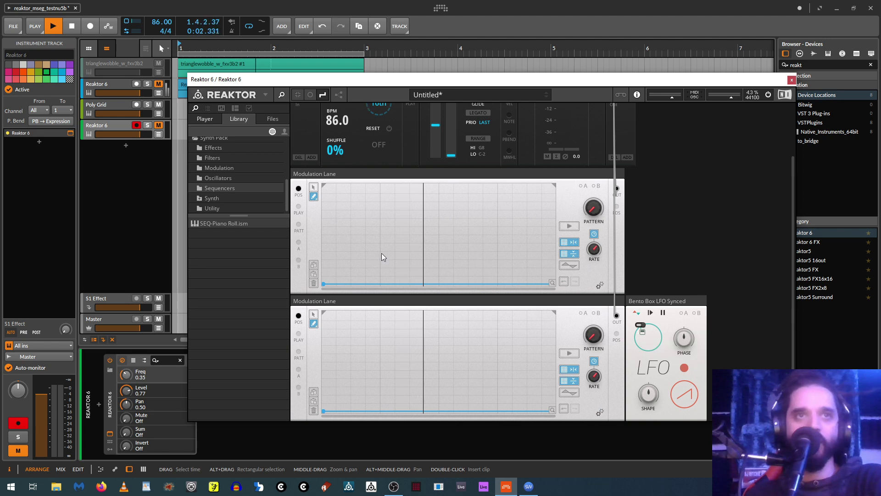
Draw two full-height triangular peaks in the first Modulation Lane, returning to the baseline after each.
click(381, 218)
drag(381, 219, 461, 226)
click(388, 185)
click(425, 283)
drag(469, 255, 469, 284)
Curve both slopes of the second peak in the first Modulation Lane and add a slightly lower final peak ending at the baseline.
drag(453, 233, 454, 261)
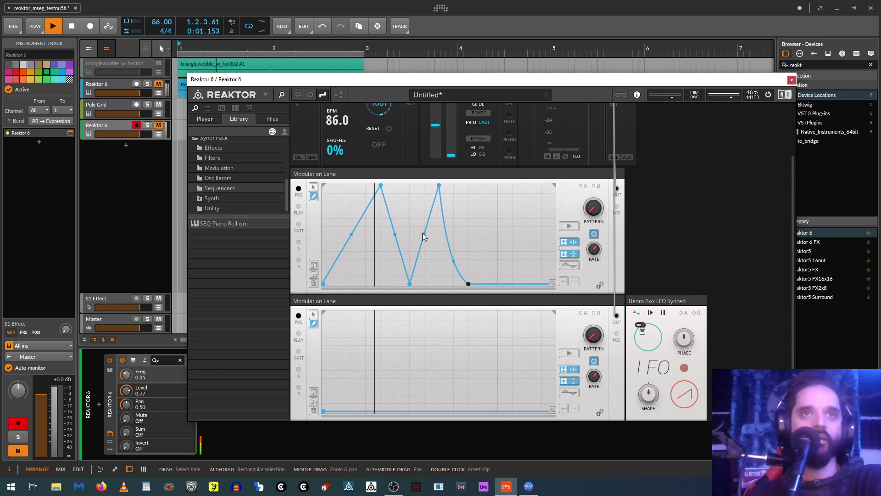
drag(424, 234, 423, 202)
click(479, 284)
click(490, 283)
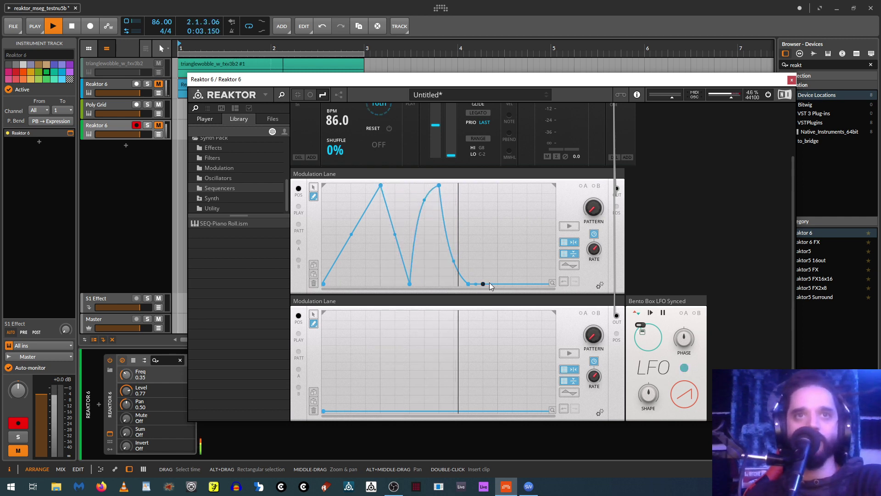
drag(491, 283, 557, 285)
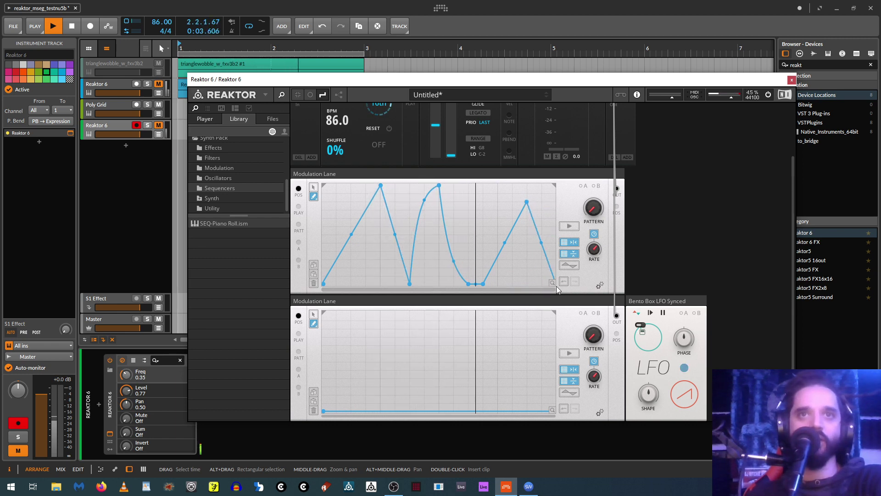
drag(482, 284, 498, 284)
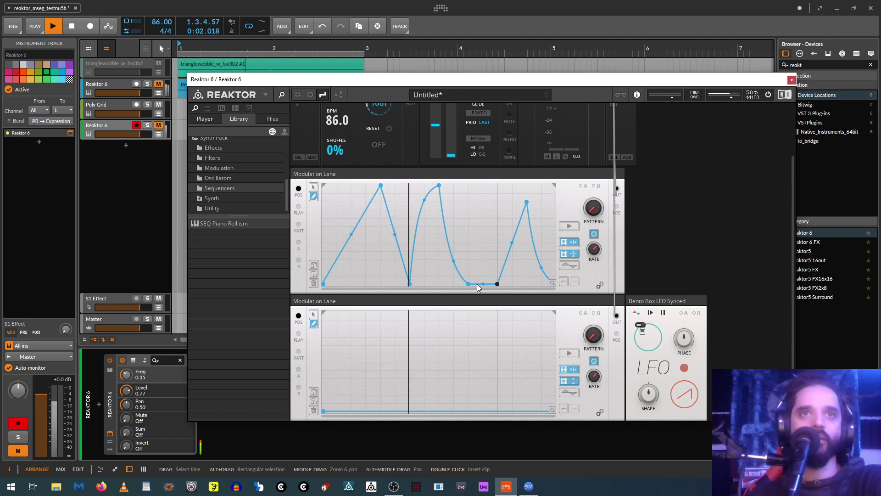
Raise a lower third peak between the second and final ones, and shift the second peak earlier with an outward-bowed falling slope.
drag(454, 282, 468, 210)
drag(439, 185, 425, 186)
drag(431, 232, 440, 209)
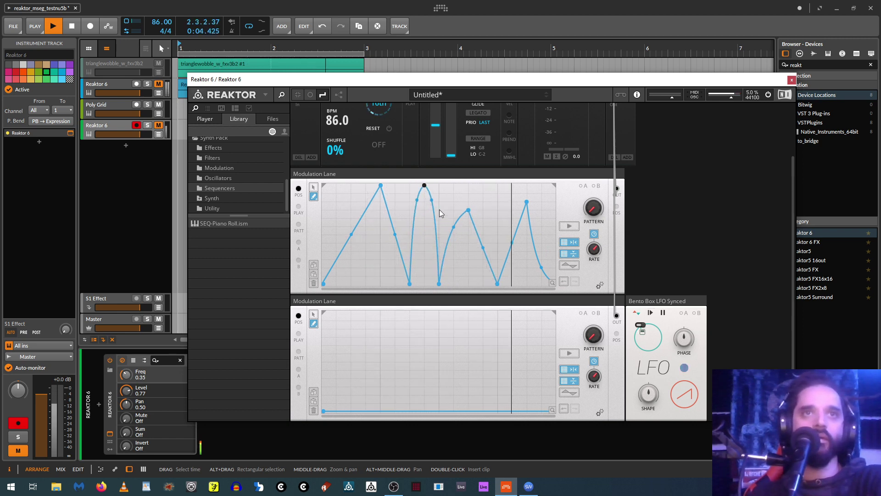
Draw one full-height central peak in the second Modulation Lane, with a sagging rise and an outward-bowed fall.
click(373, 411)
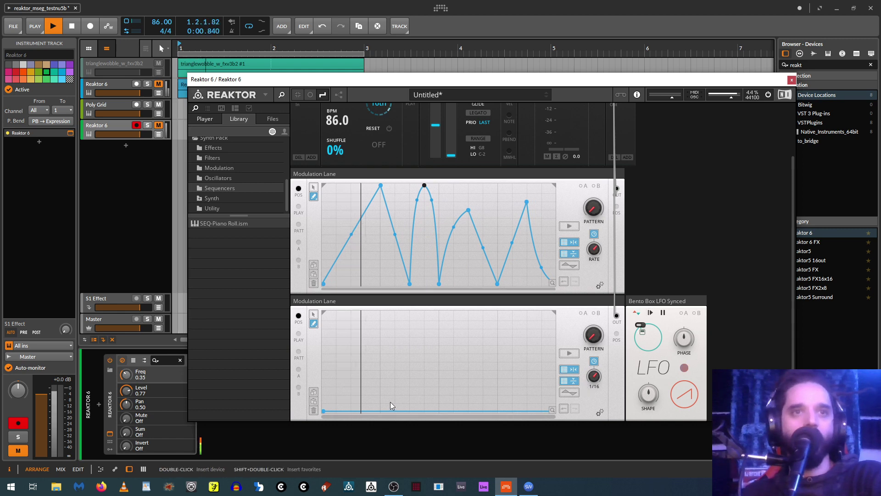
click(424, 411)
drag(424, 411, 558, 426)
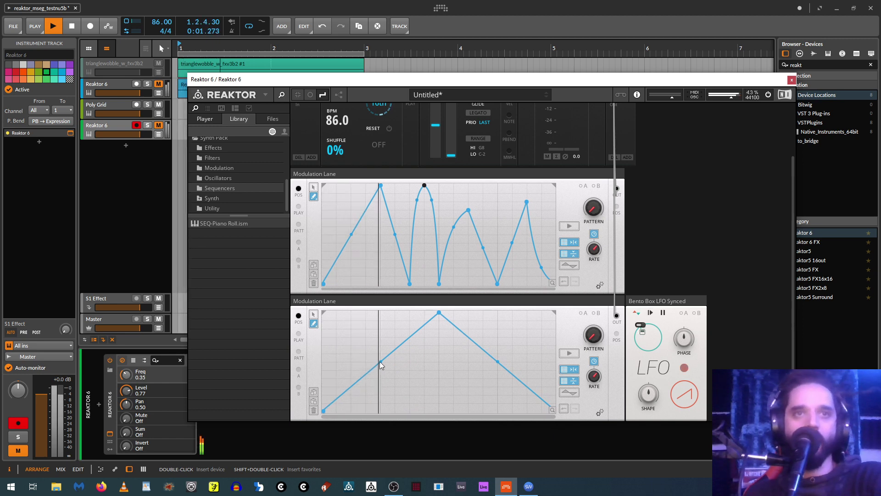
drag(381, 361, 395, 382)
drag(500, 366, 501, 342)
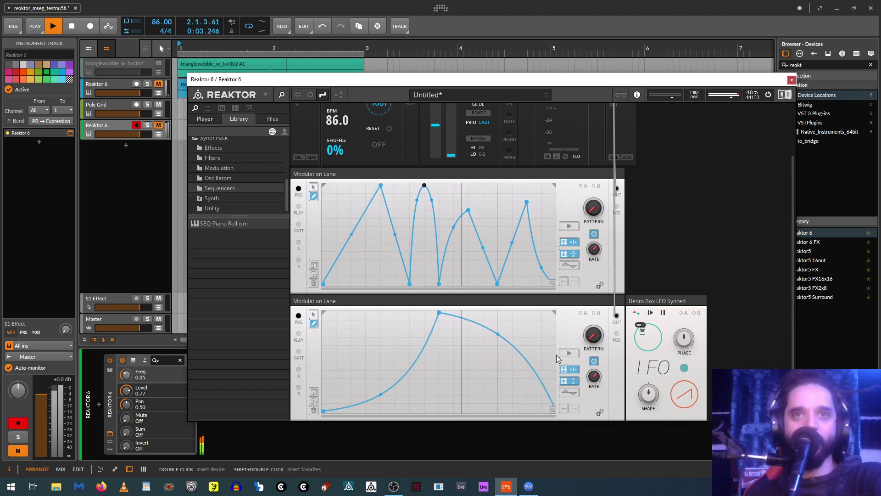
Try the Bidirectional output option on the second Modulation Lane.
click(570, 393)
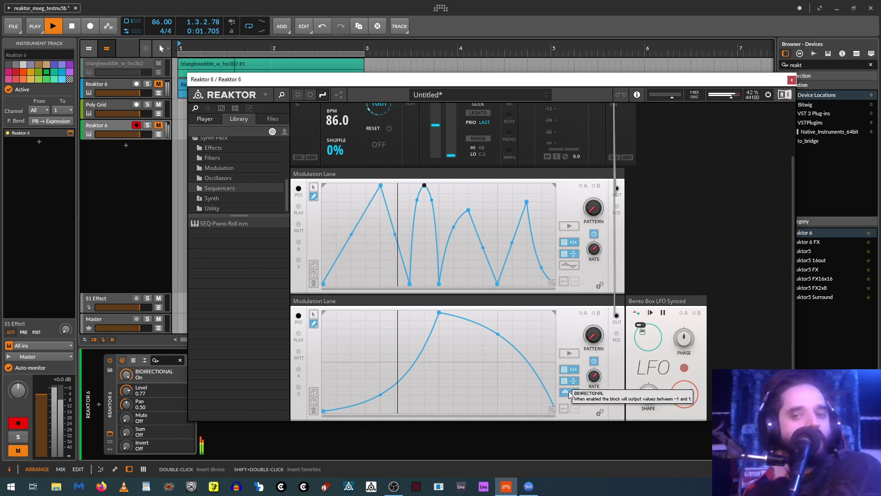
click(567, 393)
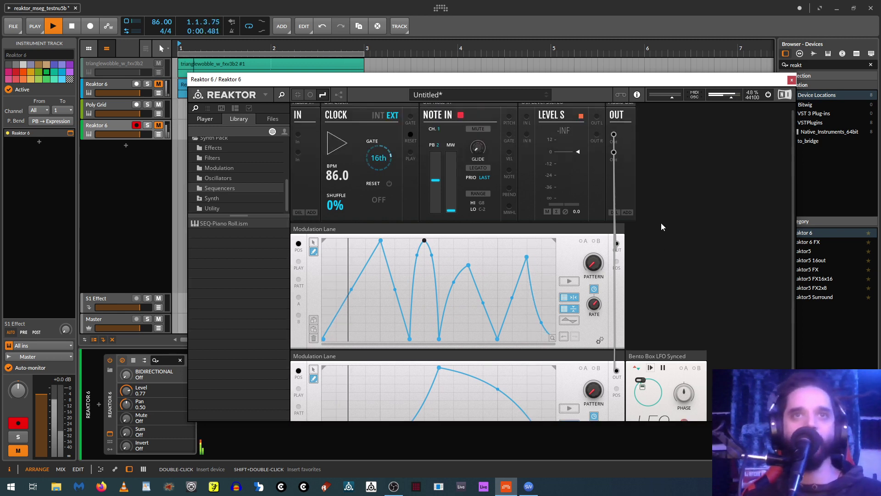
Close the Reaktor window and open the grid editor of the Poly Grid track.
scroll(665, 225, up, 3)
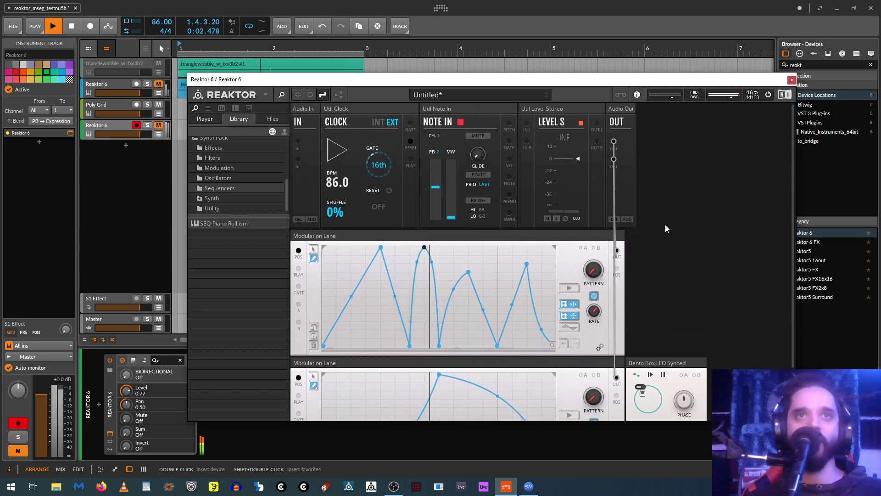
click(791, 81)
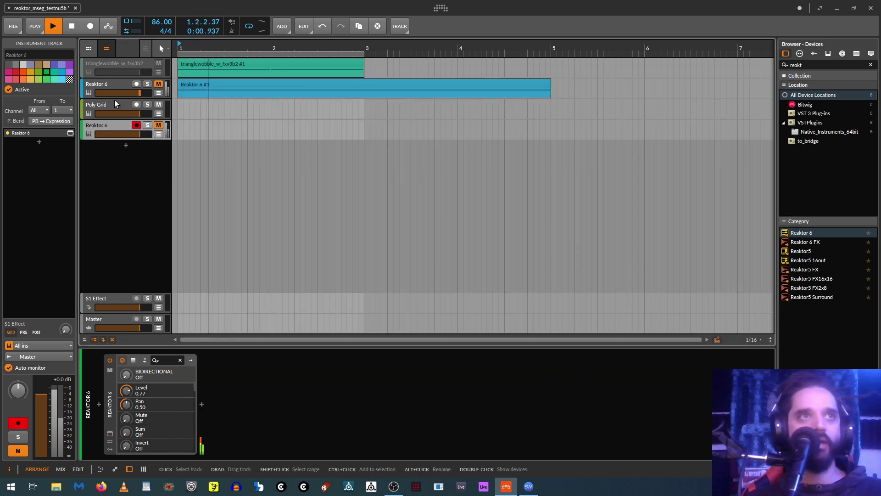
click(111, 102)
click(167, 391)
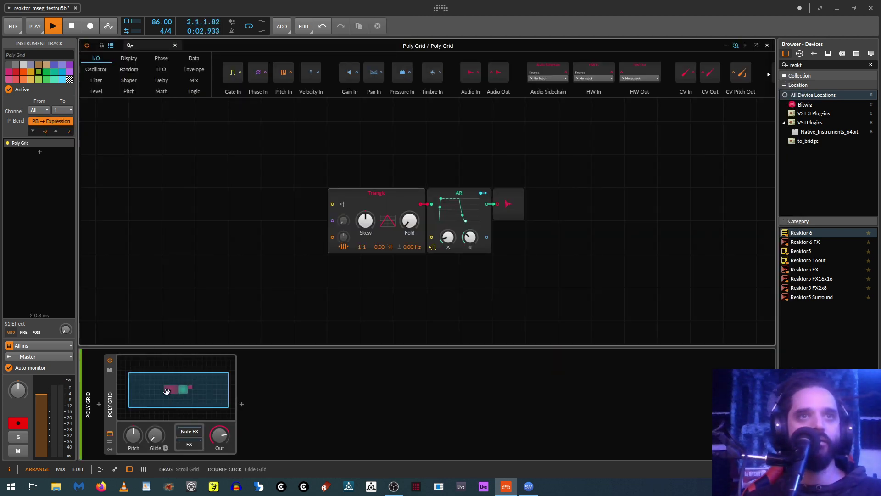
right_click(370, 201)
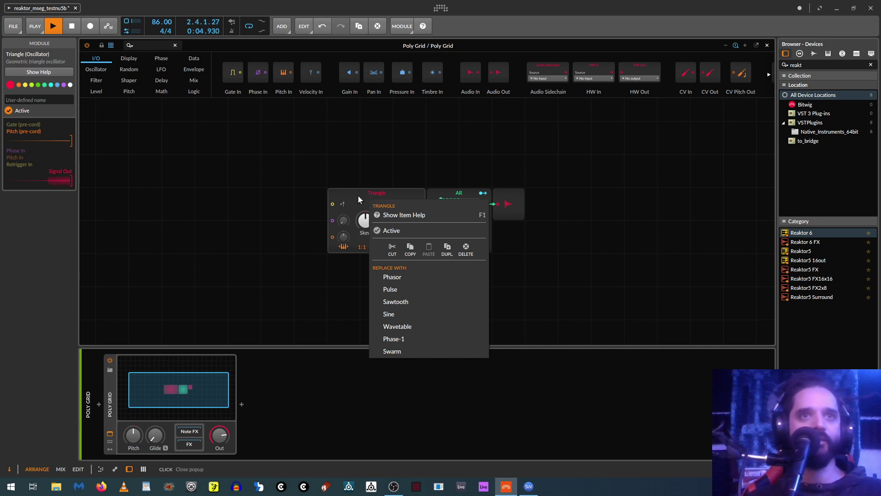
click(100, 101)
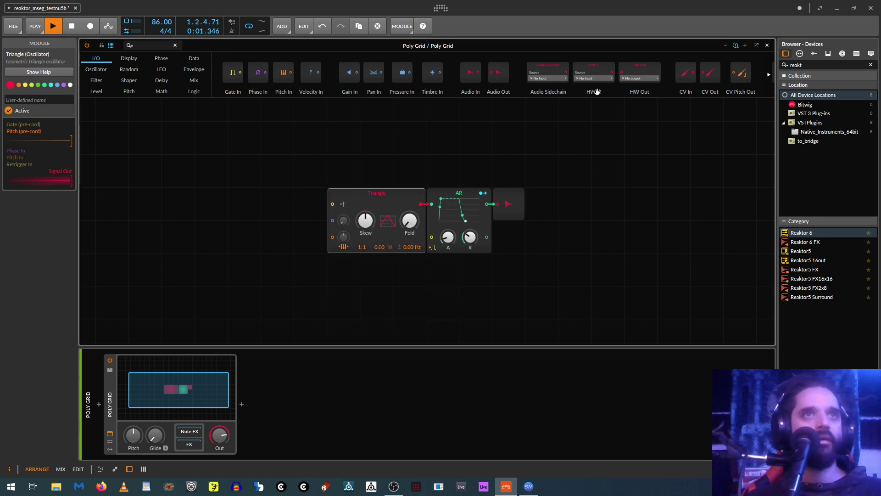
Add an Audio Sidechain module to the grid and attach a Stereo Split to its output.
drag(549, 69, 161, 129)
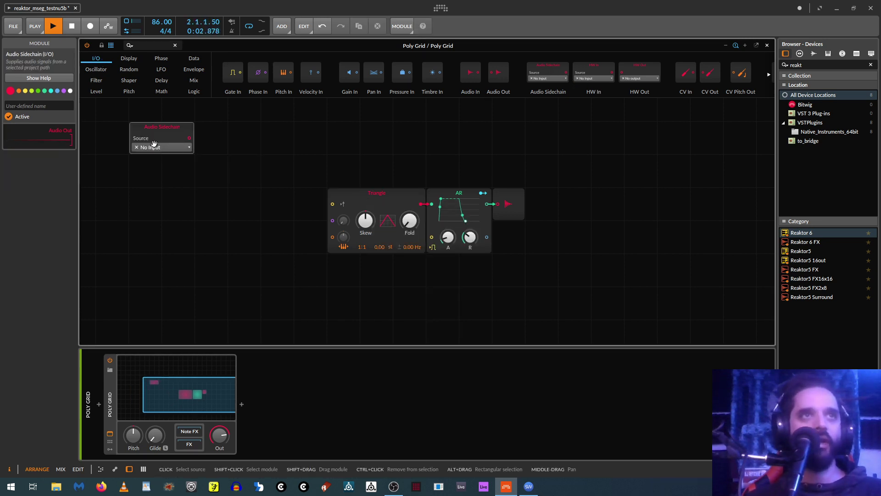
click(142, 44)
text(stere)
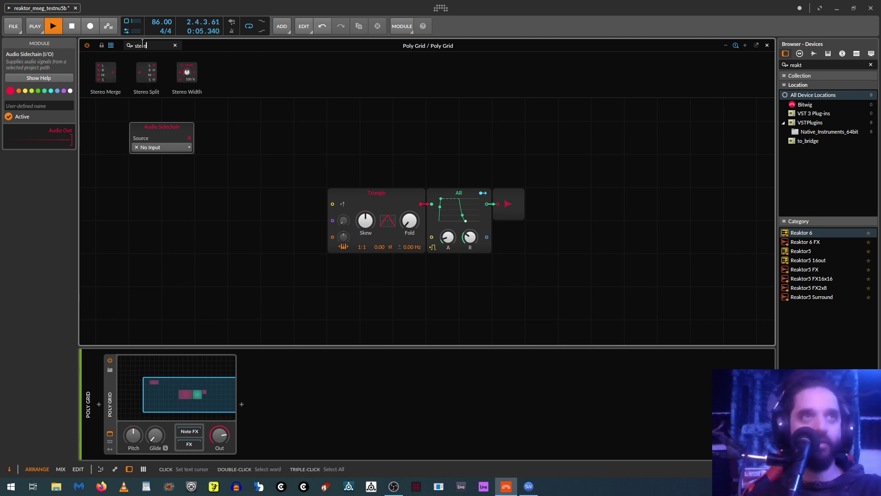
drag(147, 74, 201, 138)
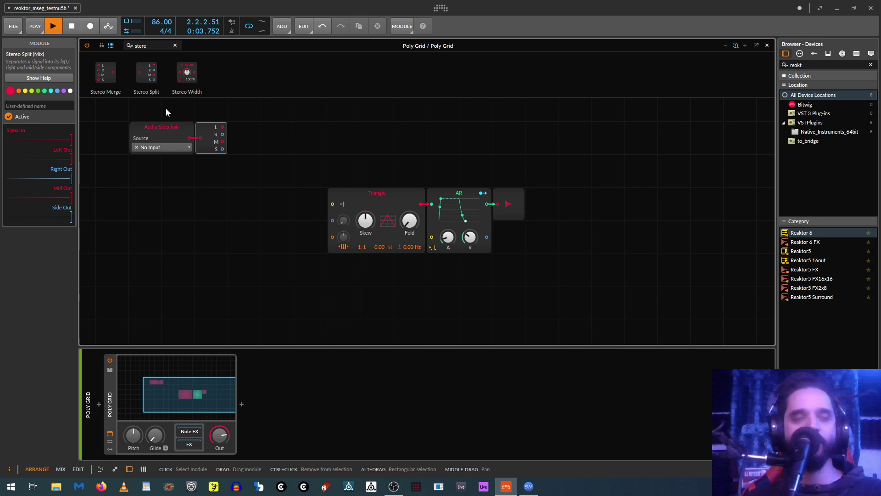
key(BackSpace)
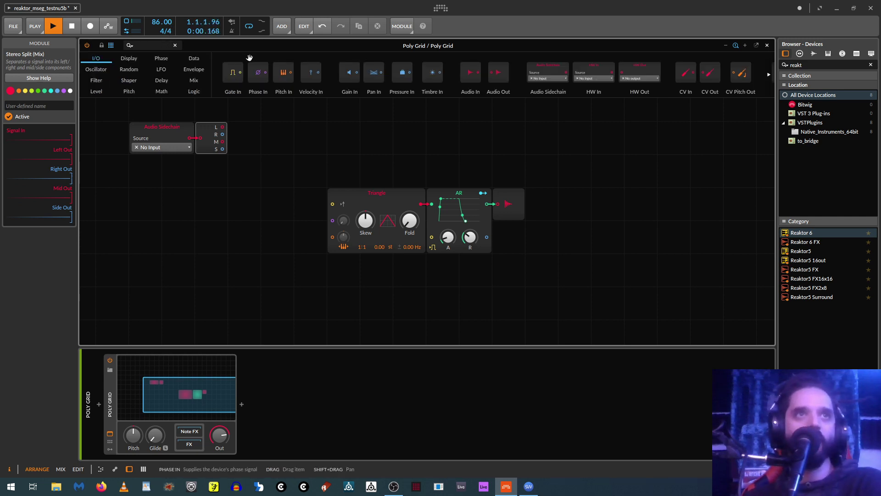
Add a widened Oscilloscope in Slow mode near the Stereo Split and duplicate it directly below.
click(132, 62)
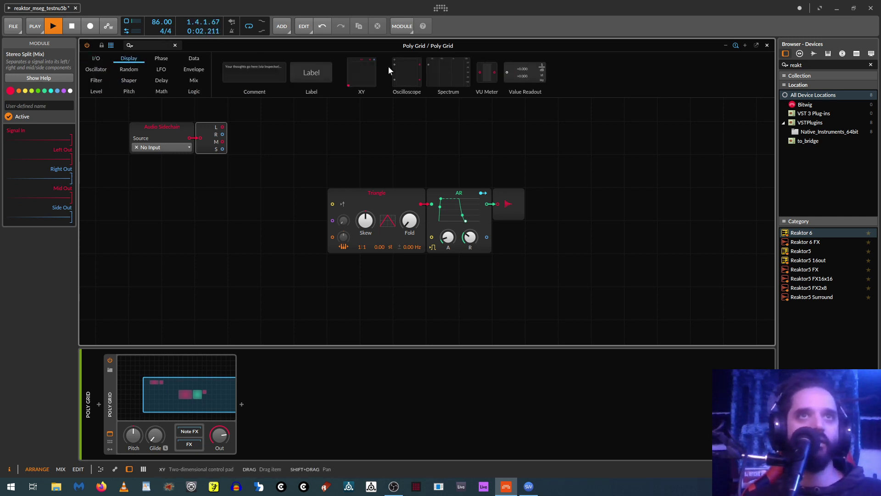
drag(403, 72, 279, 108)
scroll(286, 202, up, 4)
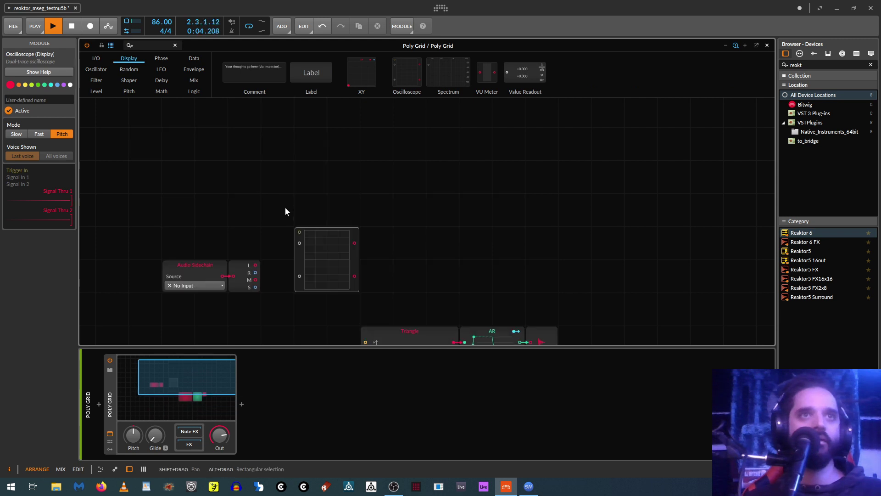
scroll(286, 216, down, 3)
drag(332, 170, 458, 126)
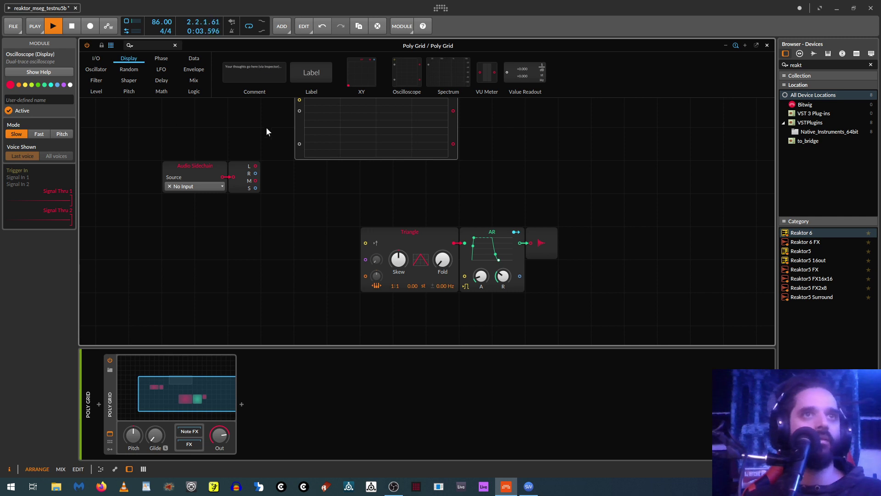
key(ctrl+d)
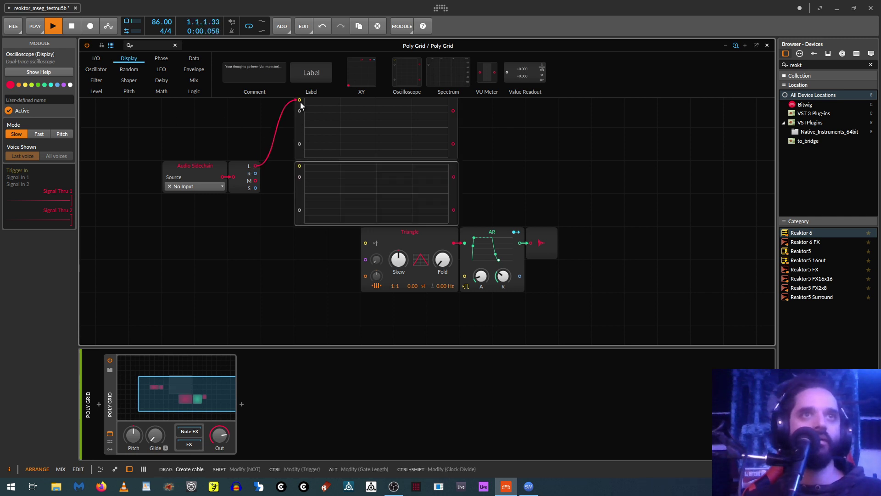
Wire the split's left and right outputs to one oscilloscope each, and set the sidechain source to Reaktor 6 Out of the lower Reaktor 6 track.
drag(300, 111, 301, 111)
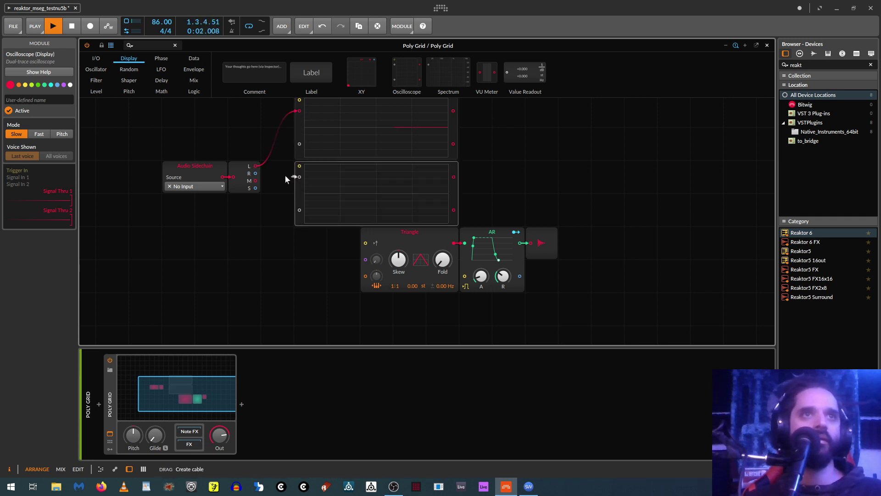
click(183, 187)
mouse_move(252, 246)
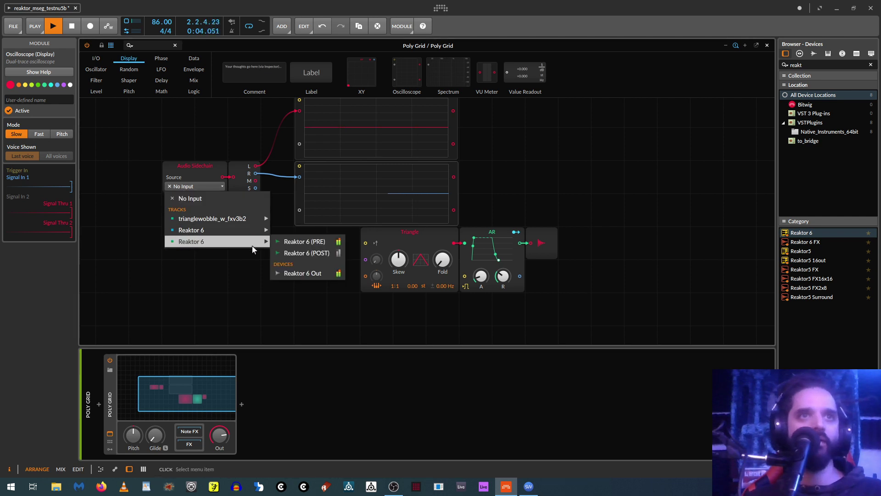
click(303, 273)
scroll(496, 195, up, 3)
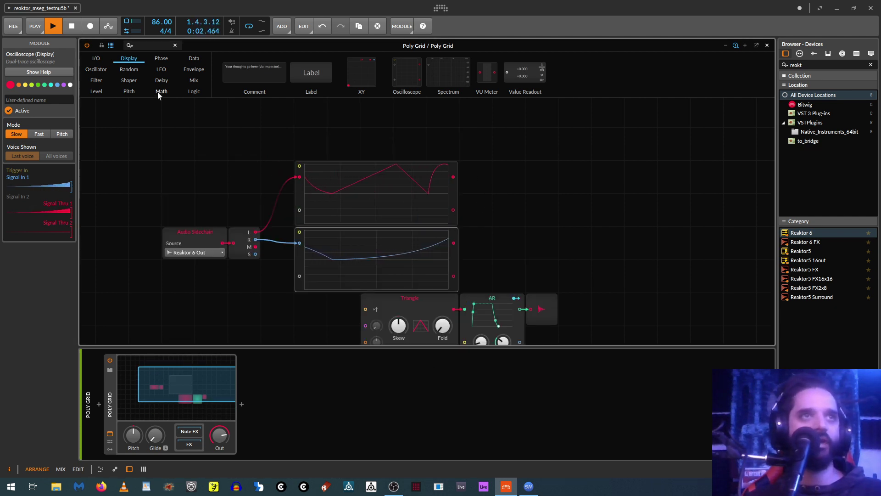
Add a Modulator Out module to the first signal output of each oscilloscope.
click(97, 59)
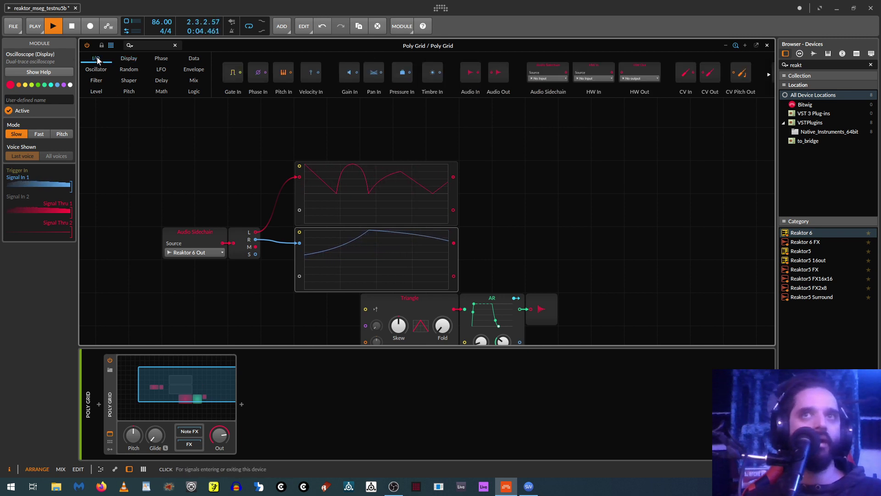
click(769, 74)
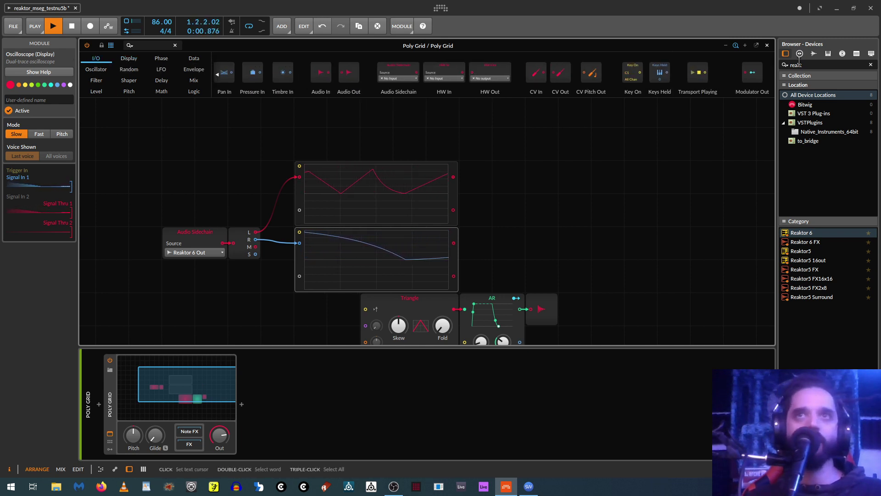
drag(753, 72, 454, 243)
scroll(604, 269, down, 3)
scroll(604, 269, up, 2)
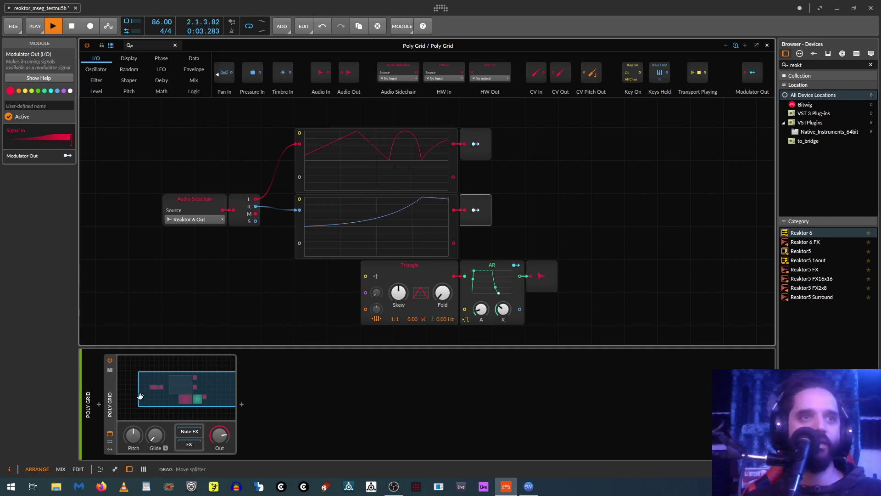
Open the lower Reaktor 6 track's plug-in window and bring up the Poly Grid editor together with it.
click(768, 44)
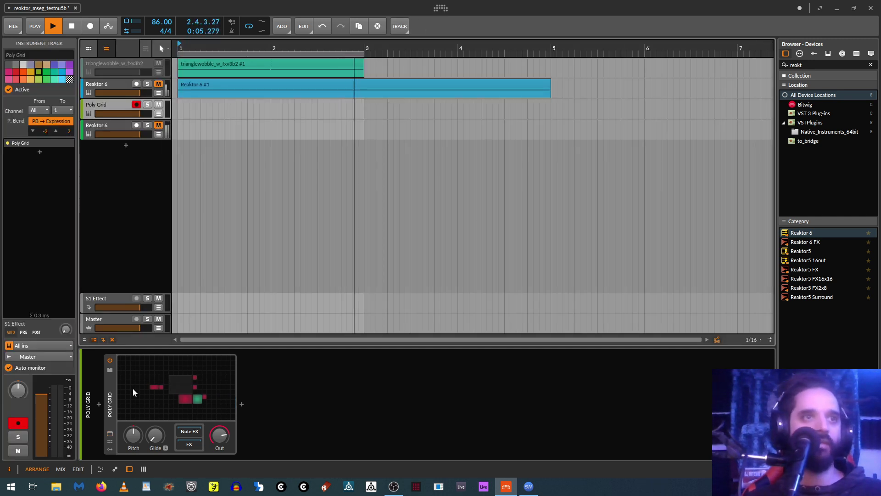
click(100, 129)
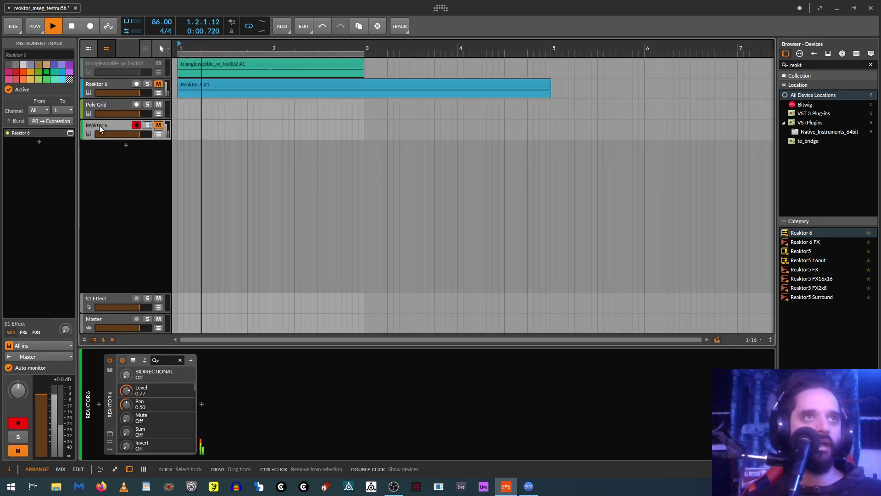
click(110, 433)
click(92, 106)
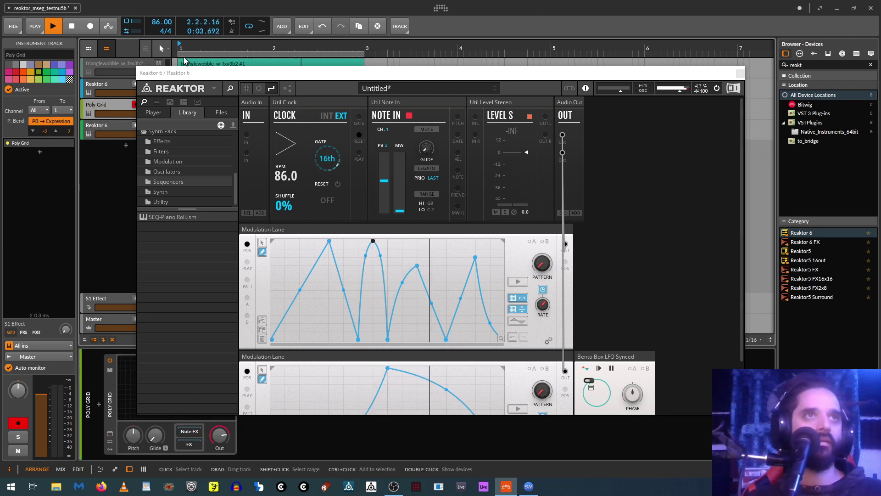
drag(185, 78, 318, 135)
click(159, 393)
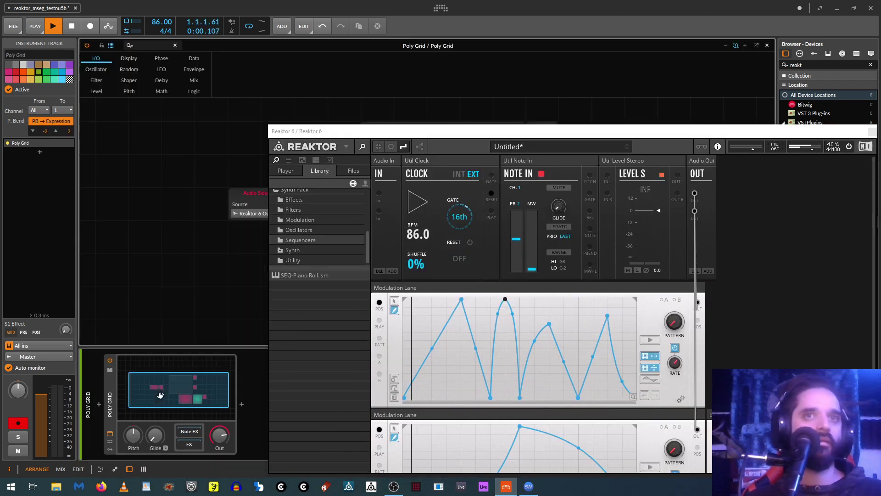
Move and narrow the Reaktor window so both Modulation Lanes and the grid's Modulator Out modules can be seen side by side.
click(437, 132)
drag(437, 132, 173, 129)
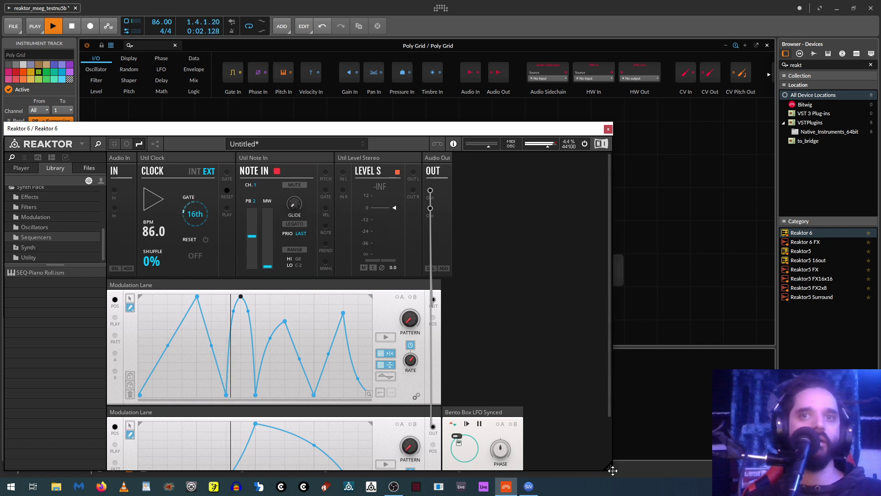
drag(613, 470, 439, 472)
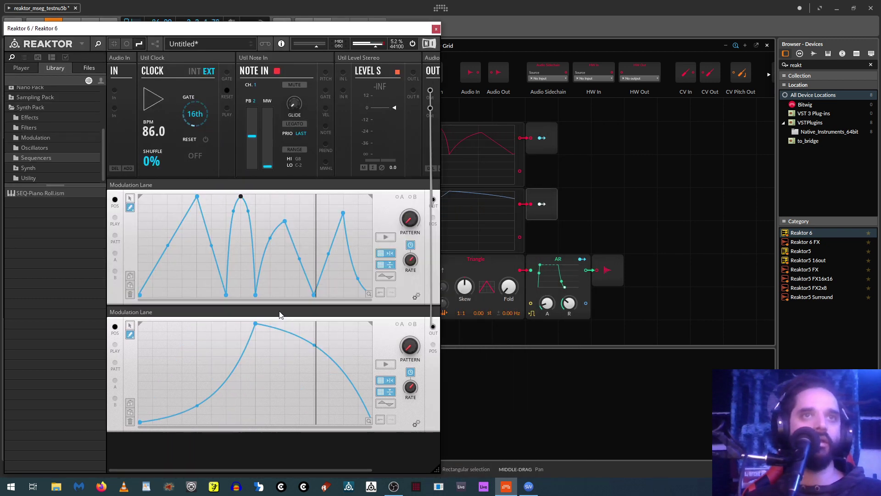
Shift the Reaktor window aside and compare both Modulation Lane curves with the traces on the grid's two oscilloscopes.
drag(300, 28, 249, 29)
drag(652, 175, 725, 217)
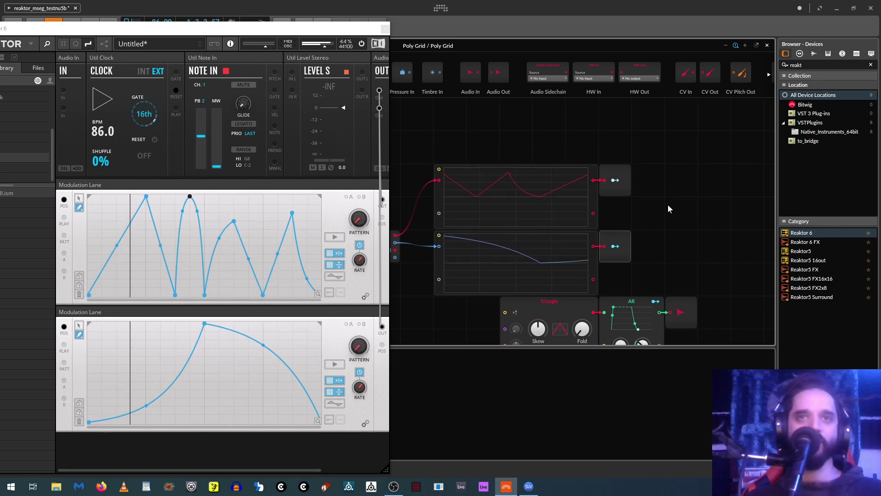
scroll(688, 204, down, 2)
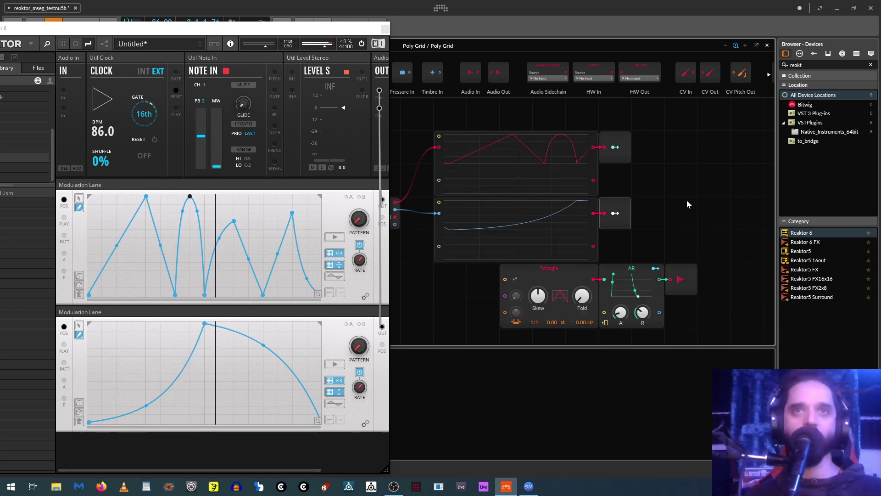
scroll(687, 204, up, 2)
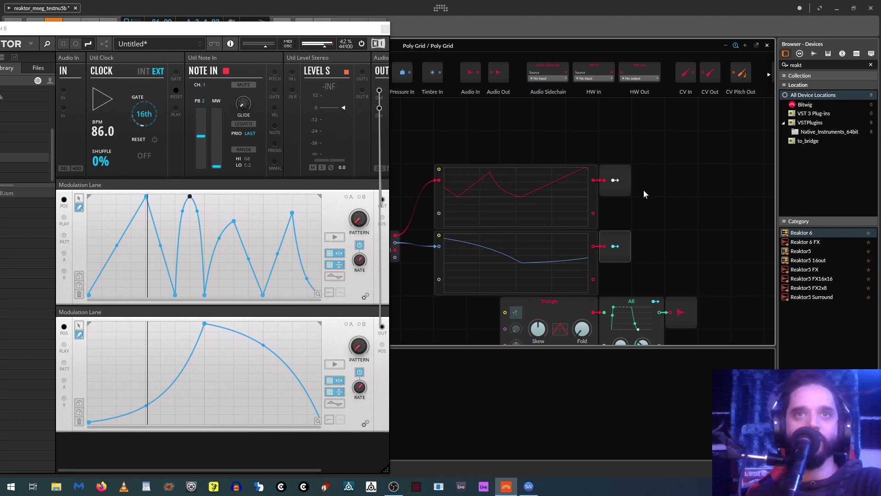
scroll(645, 192, down, 2)
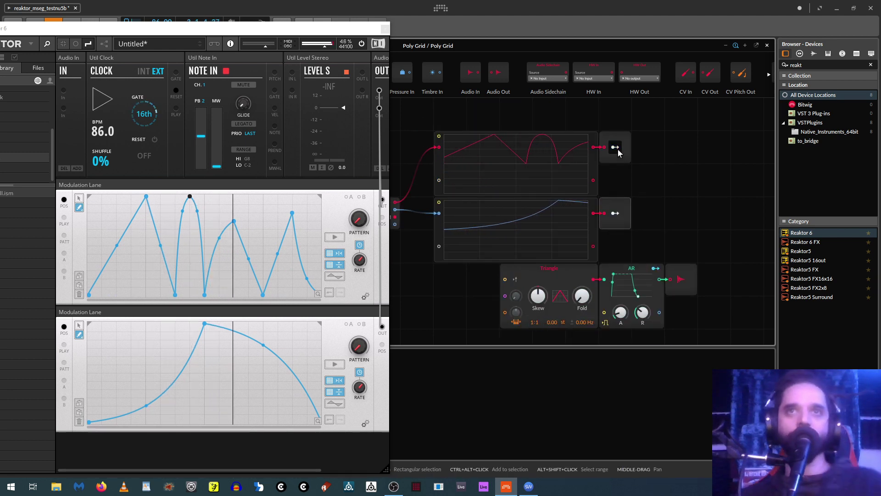
drag(638, 173, 724, 176)
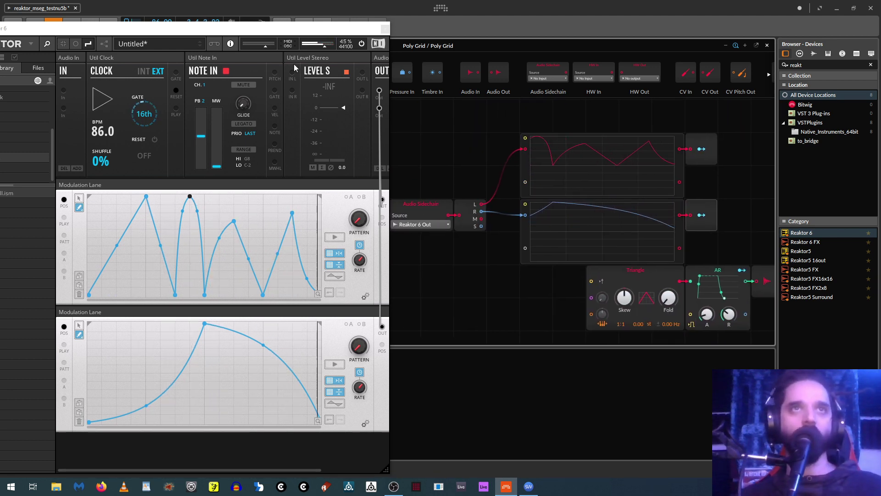
drag(291, 33, 224, 24)
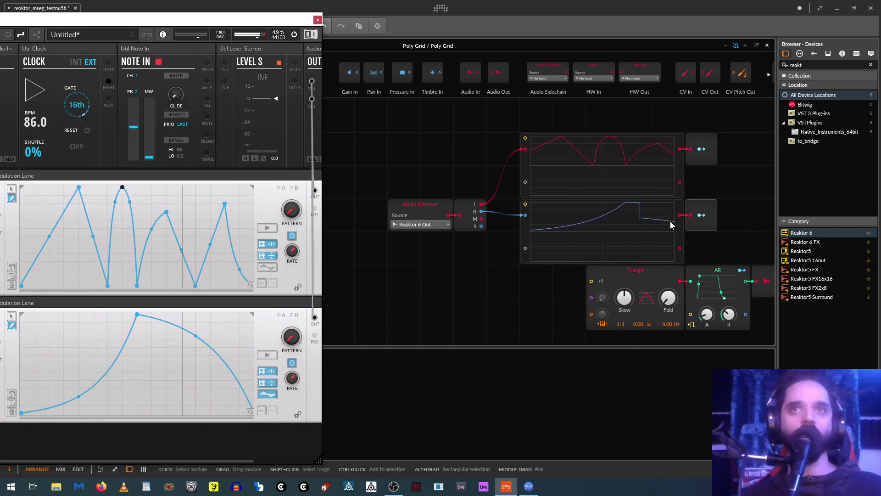
Insert a Gain - Vol module between the split's right output and the lower oscilloscope, and set it to +6 dB.
drag(218, 20, 115, 221)
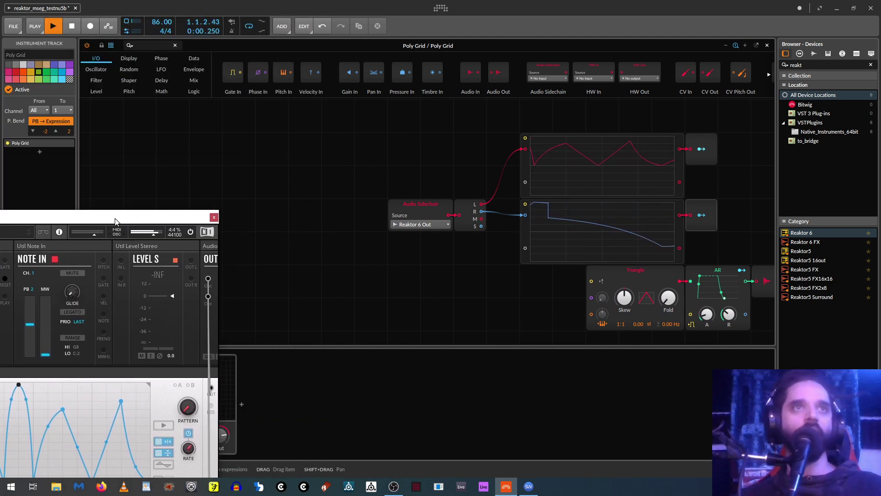
click(96, 91)
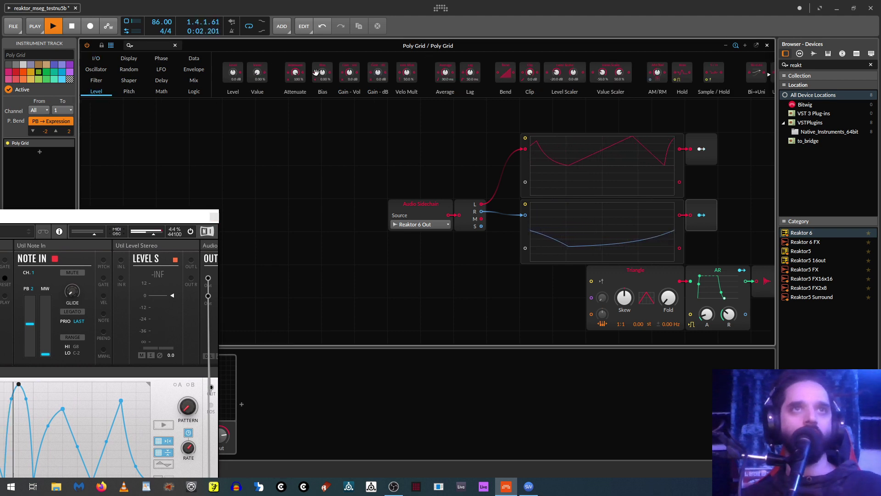
drag(350, 76, 505, 214)
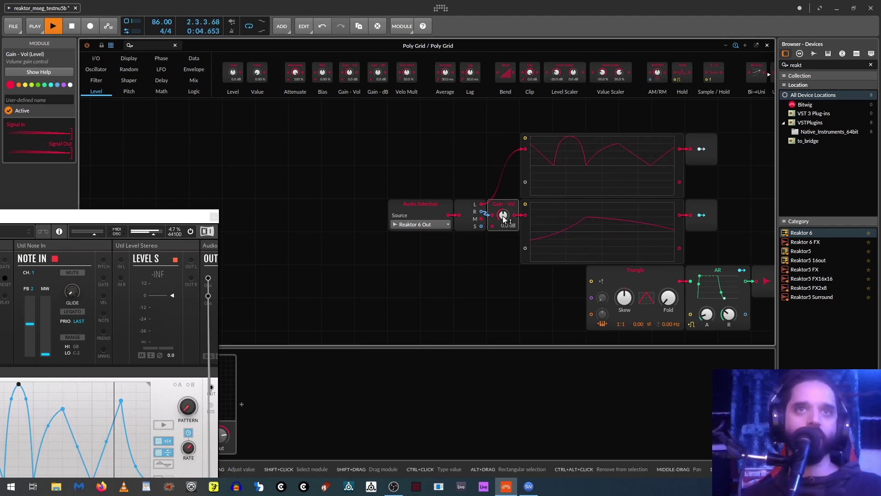
ctrl+click(503, 216)
text(6)
key(Return)
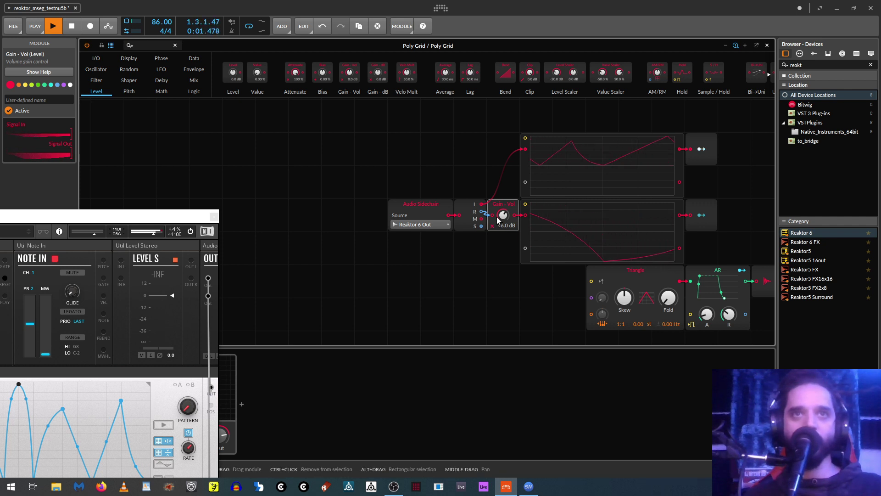
Deactivate the Gain - Vol module and close the Reaktor plug-in window.
key(alt+a)
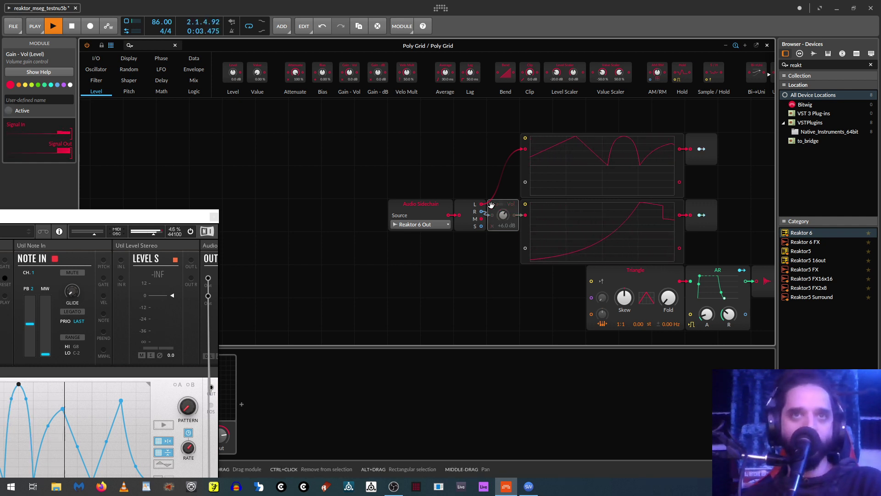
drag(153, 218, 324, 78)
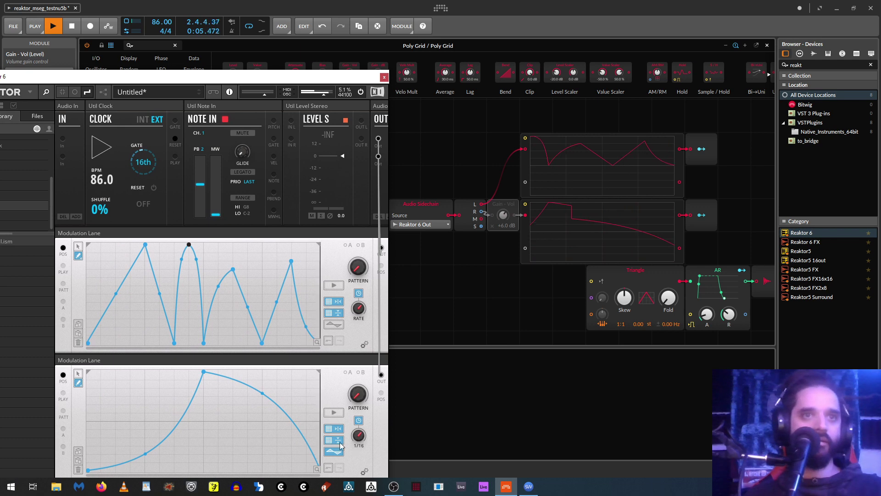
click(385, 77)
Replace the Triangle oscillator with a Sine, and add a second Sine before it that feeds its phase input.
scroll(516, 319, down, 3)
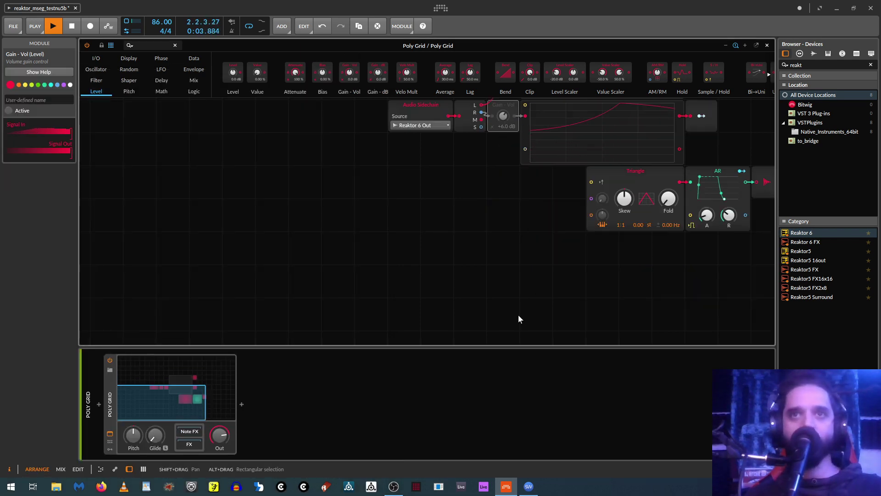
scroll(581, 258, up, 2)
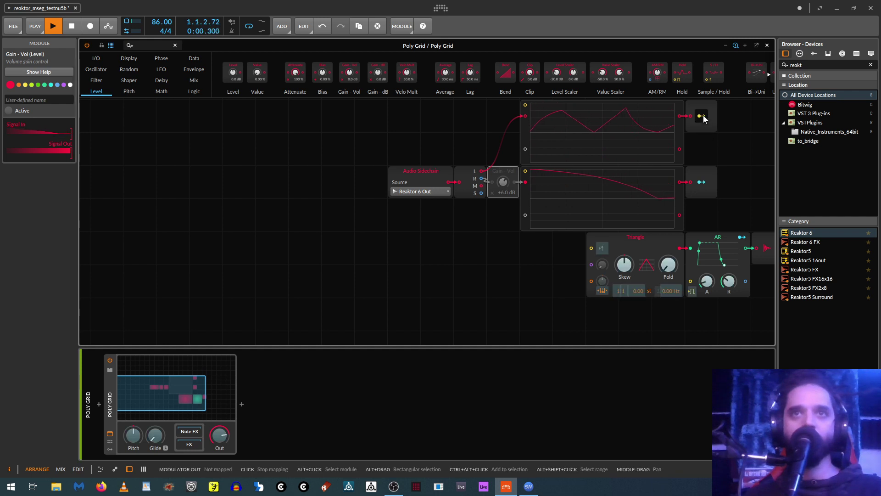
drag(497, 272, 401, 238)
right_click(542, 207)
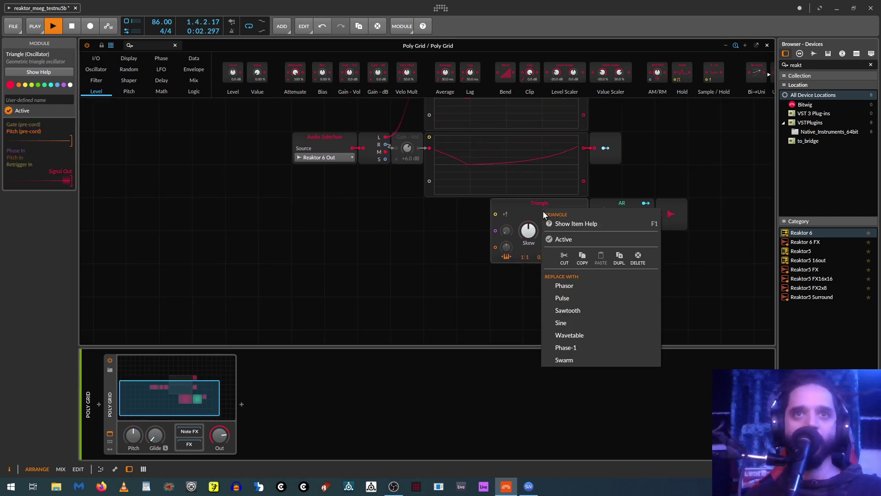
click(558, 321)
drag(541, 227, 495, 230)
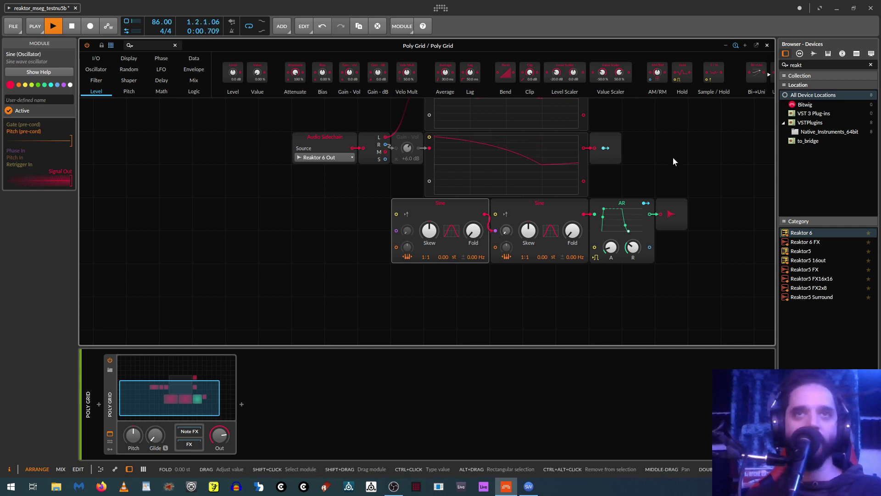
Map the upper Modulator Out to the first Sine's Skew and the lower Modulator Out to its Fold.
scroll(642, 185, up, 2)
click(606, 147)
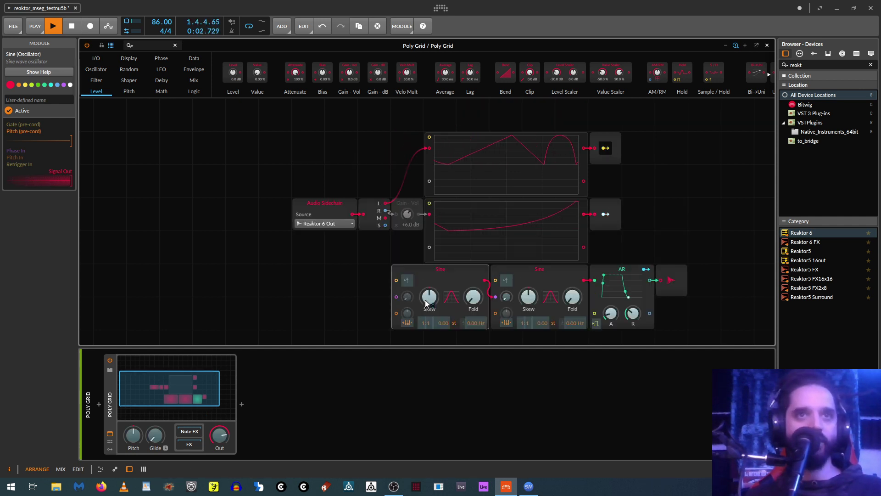
drag(430, 297, 430, 280)
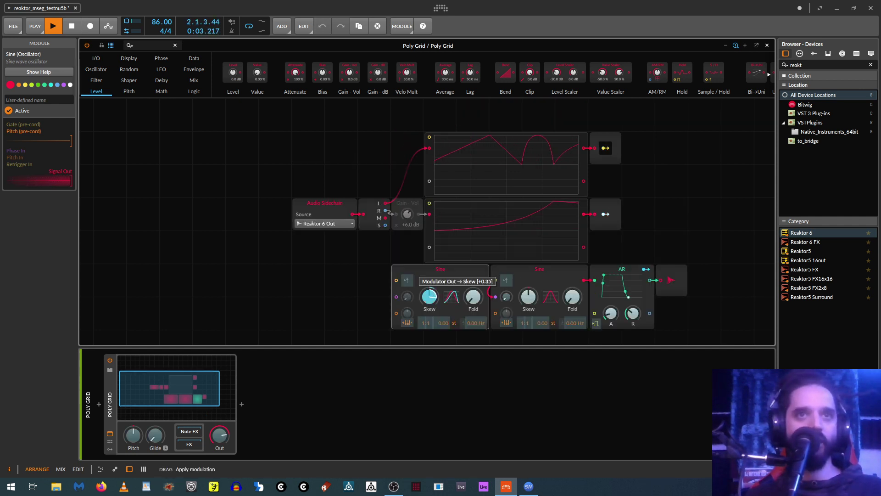
click(607, 151)
click(605, 214)
drag(473, 297, 474, 288)
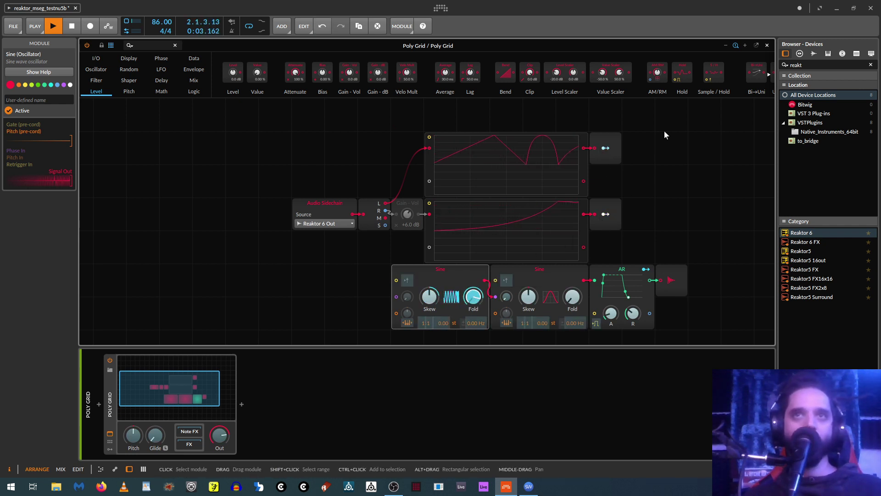
click(605, 214)
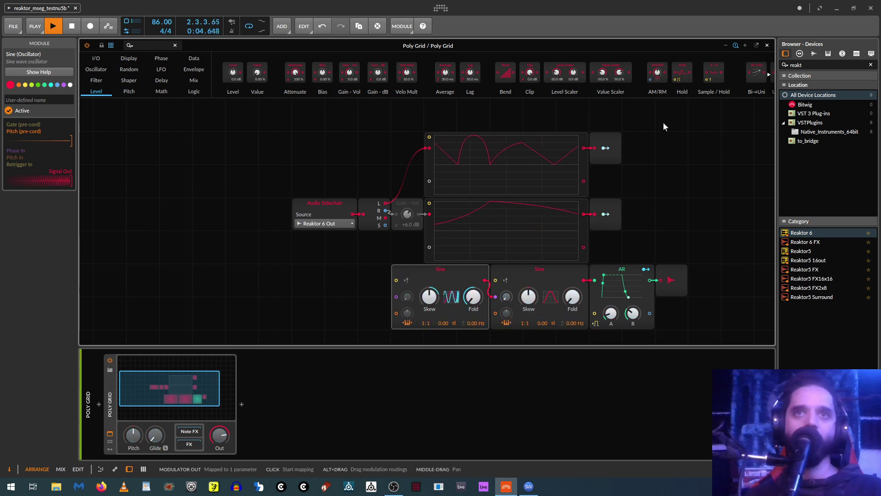
Copy the upper Reaktor 6 track's clip to the Poly Grid track and reopen the Poly Grid editor.
click(768, 45)
click(210, 89)
drag(209, 87, 208, 105)
click(108, 105)
double_click(198, 376)
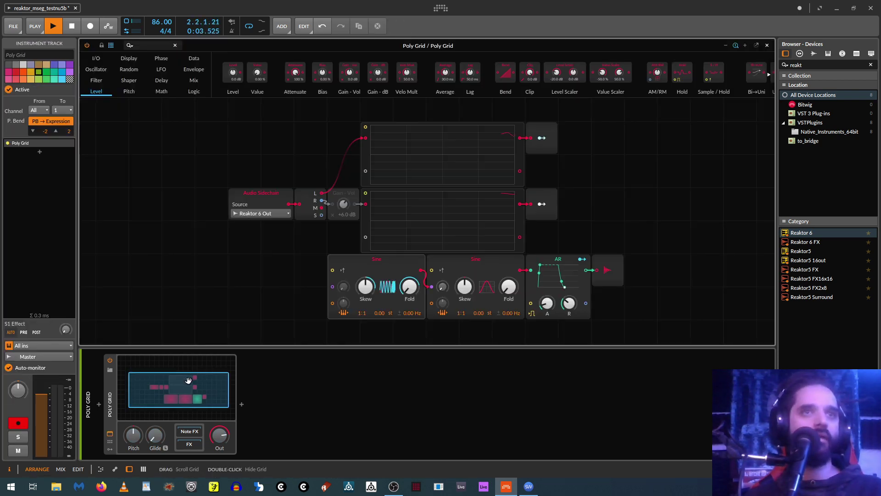
Play the patch and raise the second Sine's phase modulation amount to about 29.4 %.
key(space)
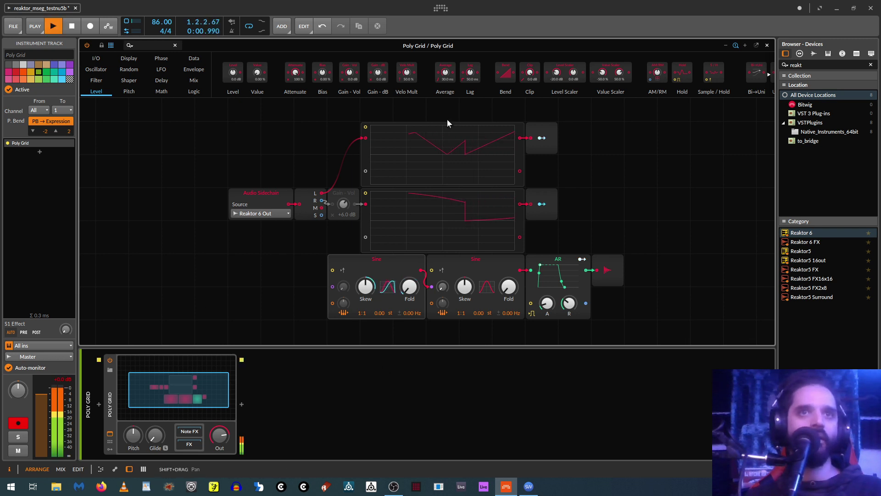
drag(442, 287, 442, 280)
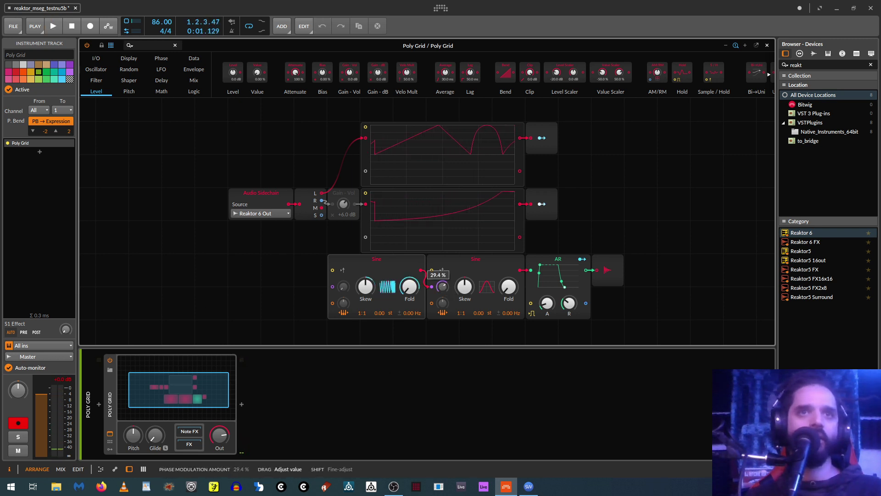
key(space)
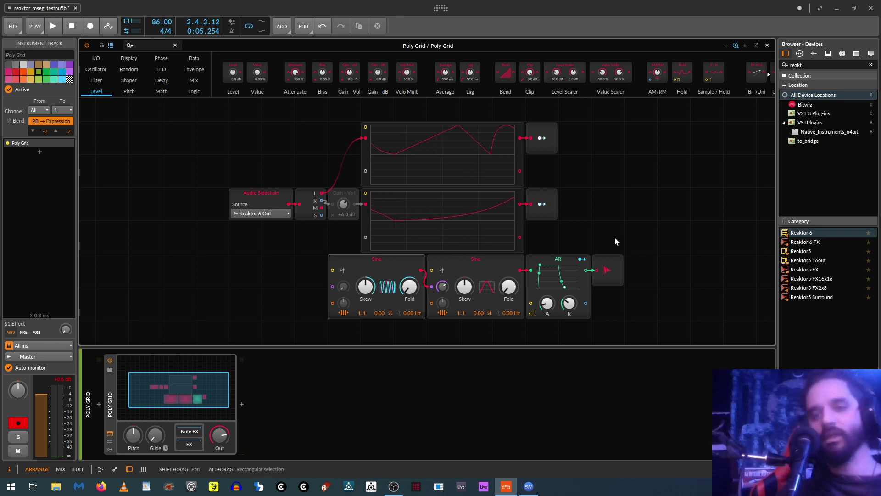
Close the Poly Grid editor and copy the upper Reaktor 6 clip to the lower Reaktor 6 track at bar 1.
click(768, 45)
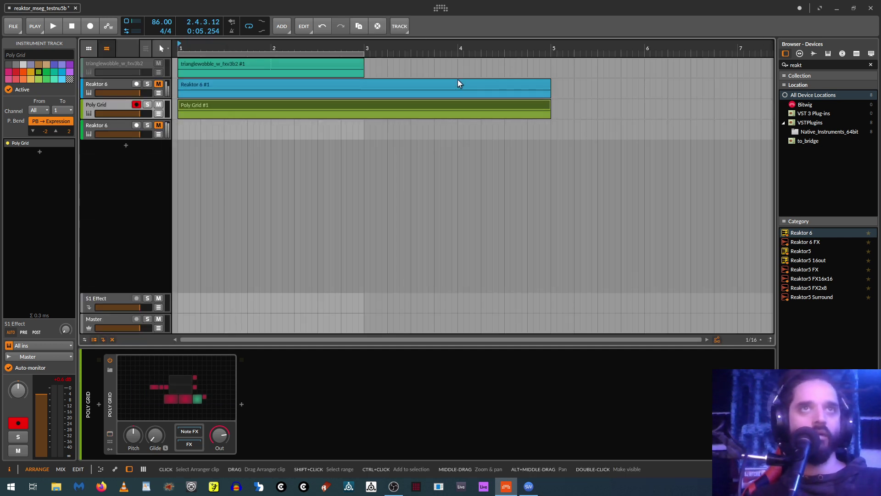
click(415, 89)
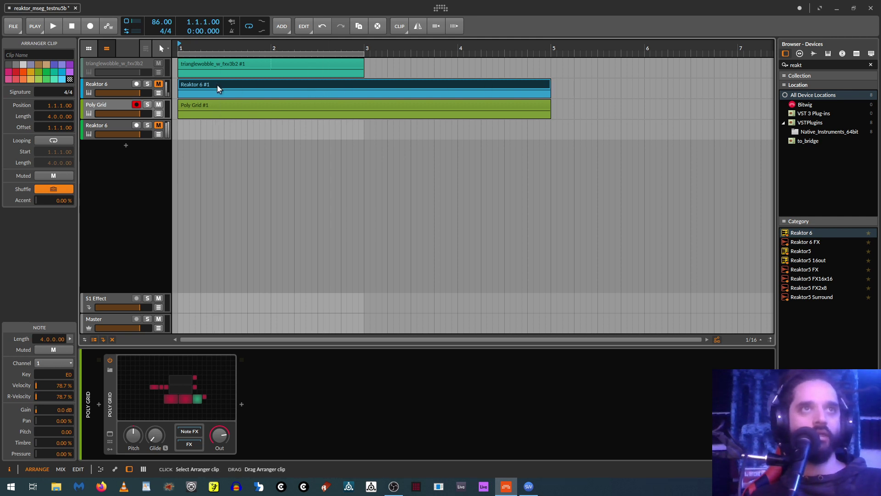
drag(217, 87, 212, 128)
Bounce the lower Reaktor 6 track's clip to a new audio track, using the Pre-Fader source at 24-bit.
right_click(213, 125)
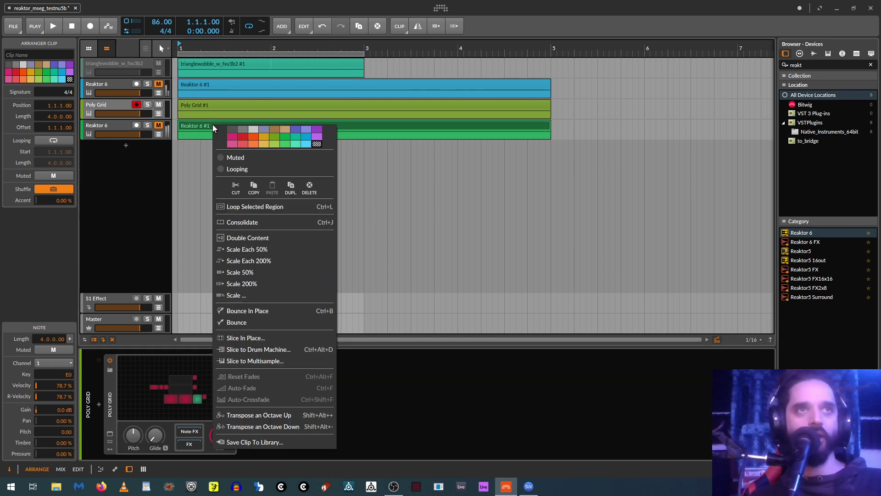
click(196, 124)
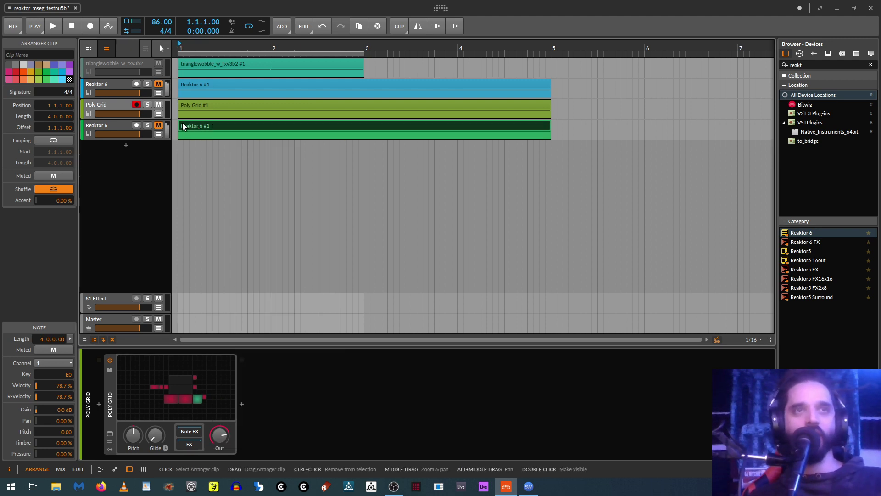
right_click(206, 125)
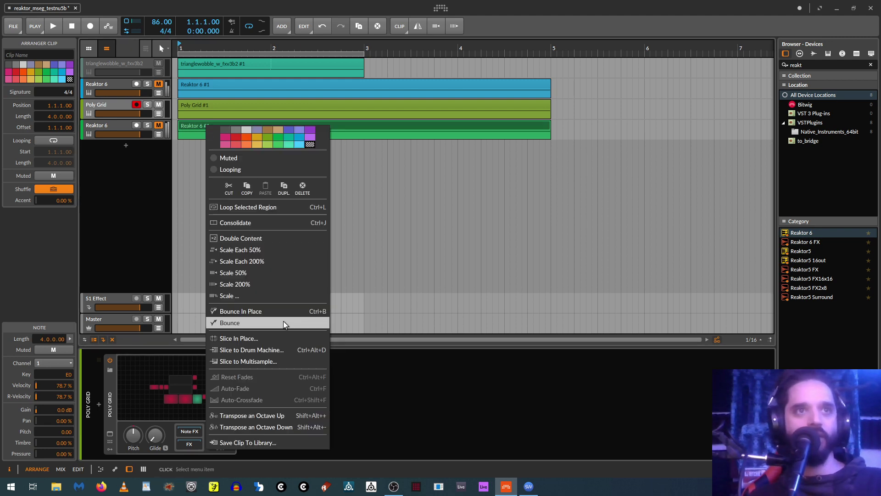
click(230, 323)
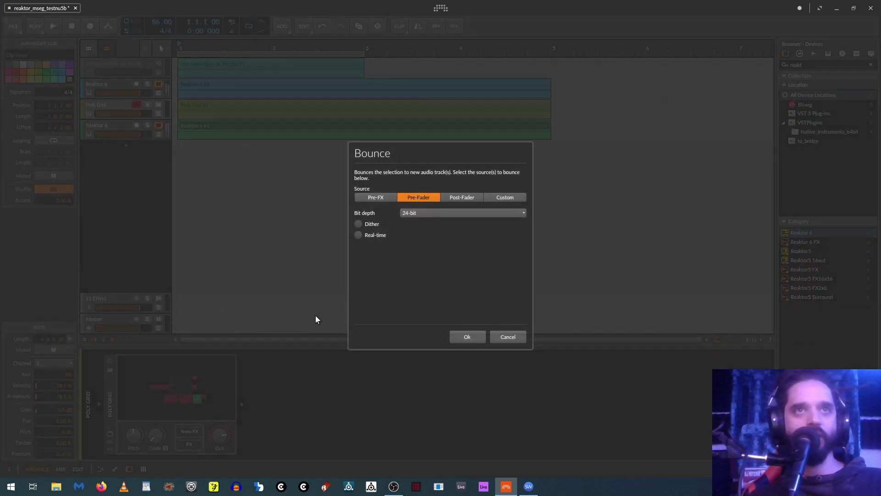
click(462, 336)
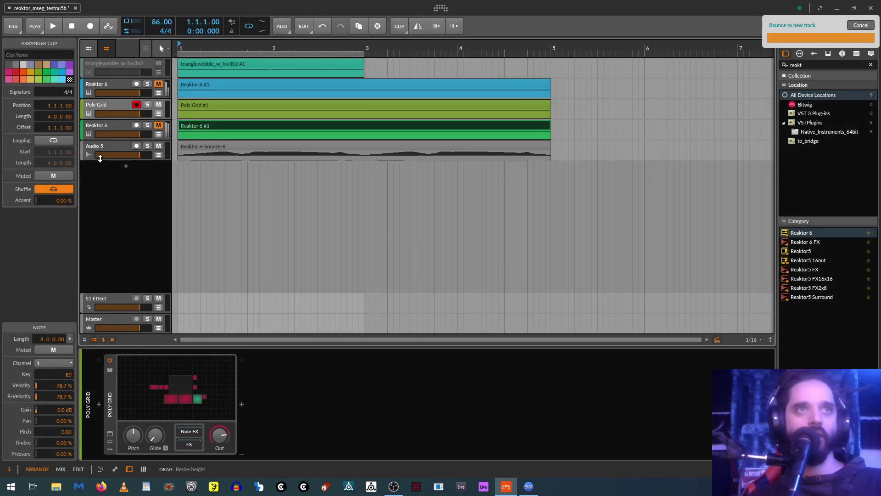
Enlarge the bounced audio track to inspect its two channel waveforms, and select the range from bar 3 to bar 5.
drag(100, 158, 94, 306)
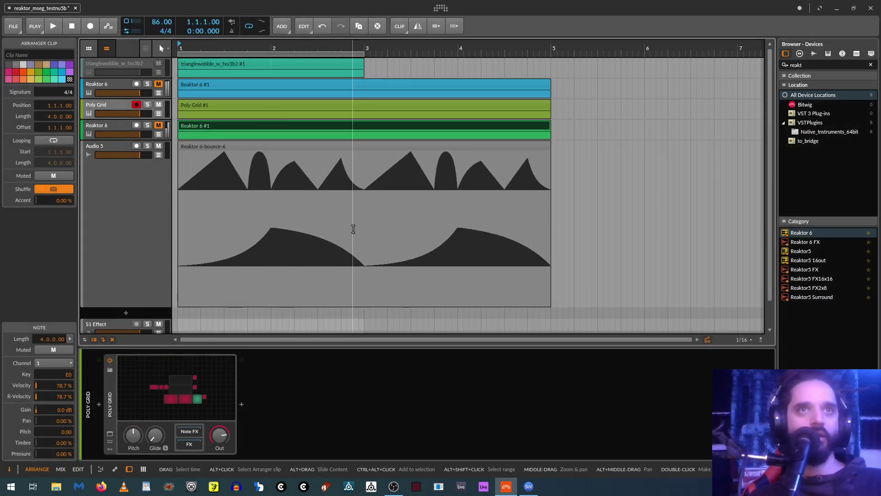
drag(359, 229, 550, 232)
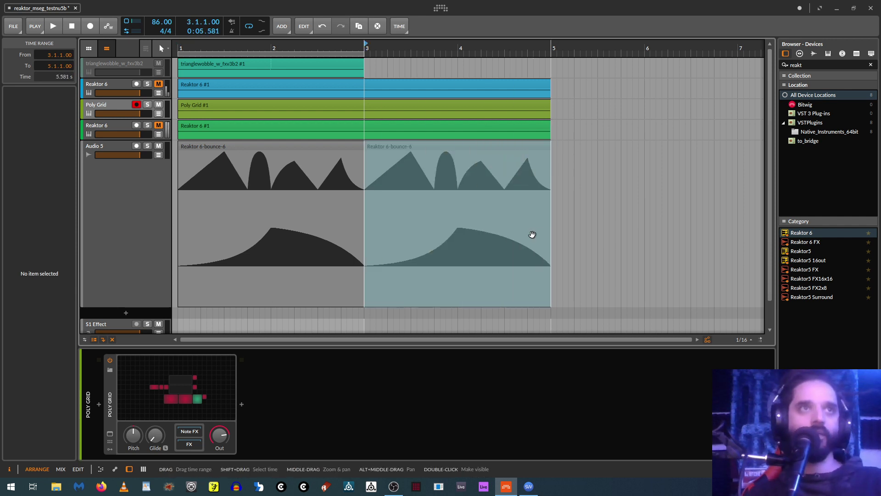
Reopen the Poly Grid editor and detach it into a floating window over the arranger.
click(127, 108)
double_click(164, 389)
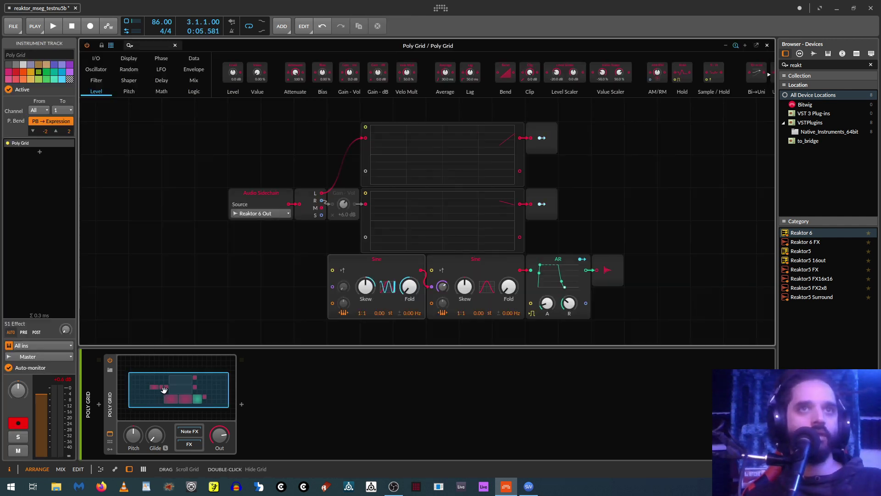
click(757, 45)
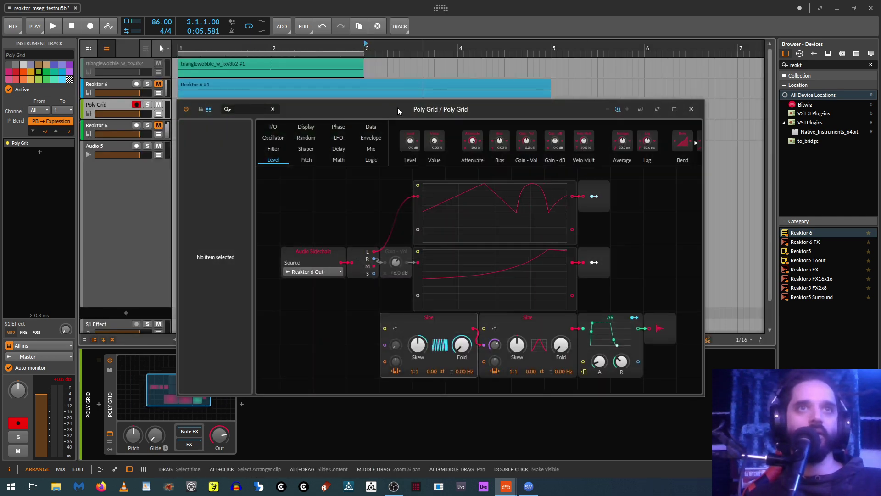
Add a Sampler module to the empty grid area below the Audio Sidechain module.
drag(398, 108, 532, 97)
drag(437, 299, 613, 240)
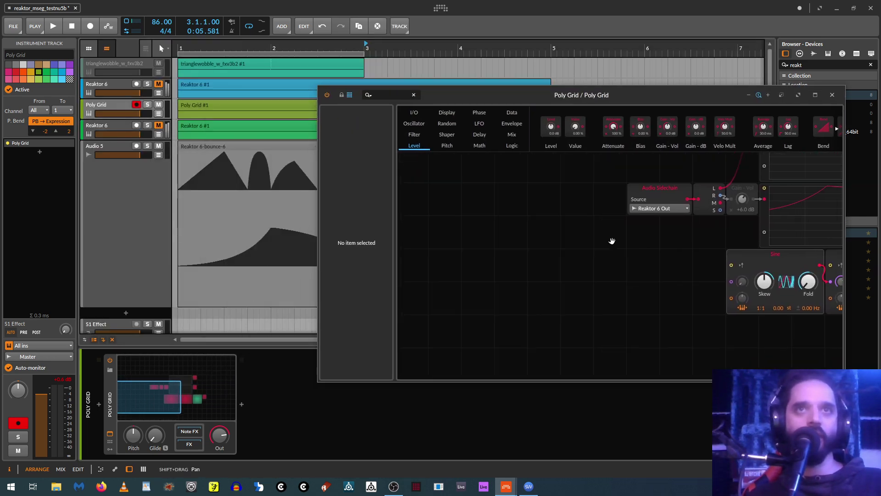
click(414, 123)
scroll(735, 124, down, 5)
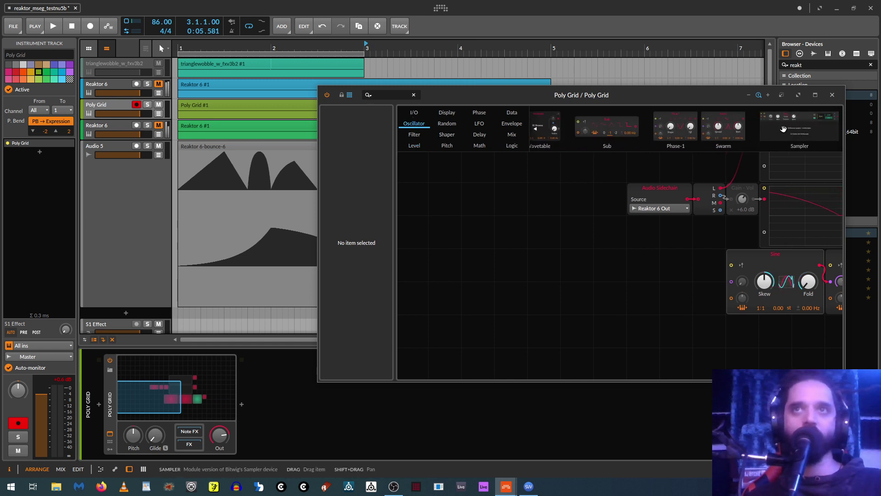
drag(783, 129, 507, 269)
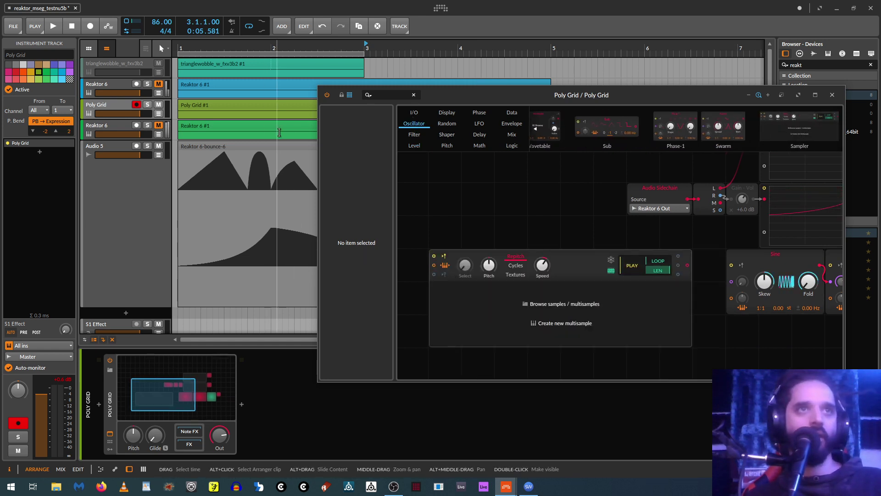
Load the bounced audio from bars 3 to 5 into the Sampler and connect its signal output to the stereo splitter's input.
drag(464, 91, 323, 221)
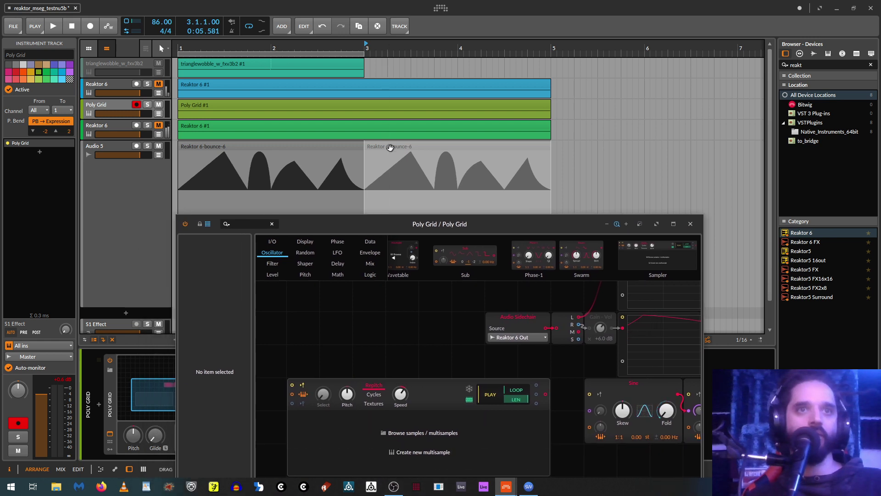
drag(390, 148, 459, 427)
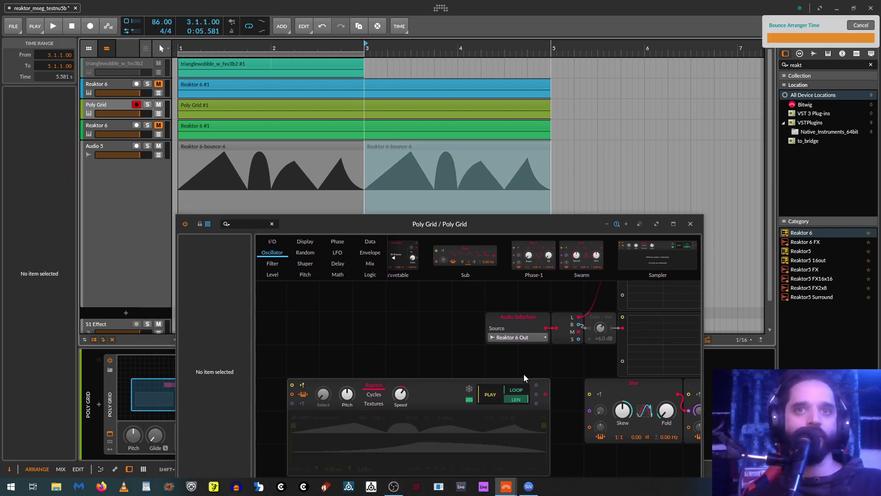
drag(546, 395, 556, 345)
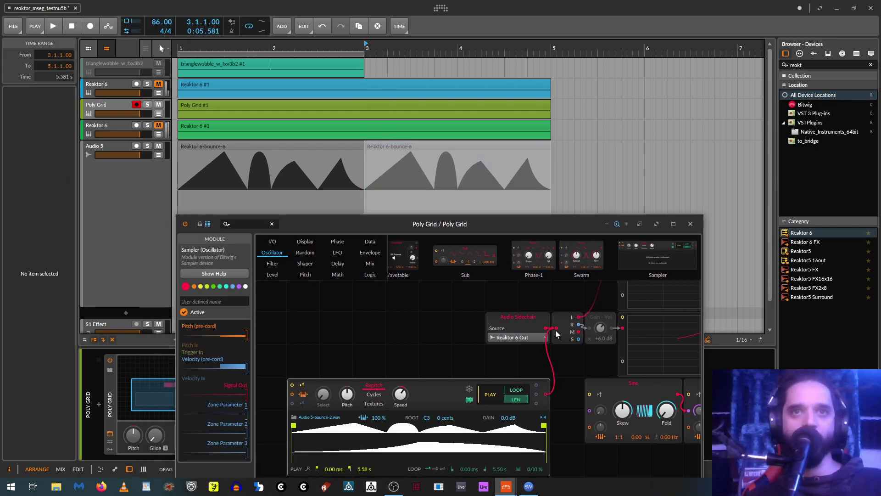
drag(461, 231, 505, 96)
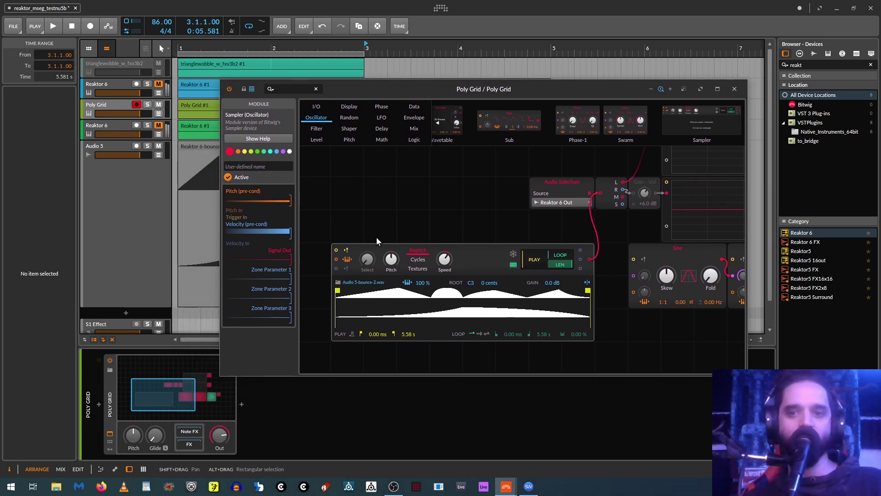
Add a Transport module above the Sampler and chain a Ø Reset module to its phase output.
drag(377, 241, 462, 217)
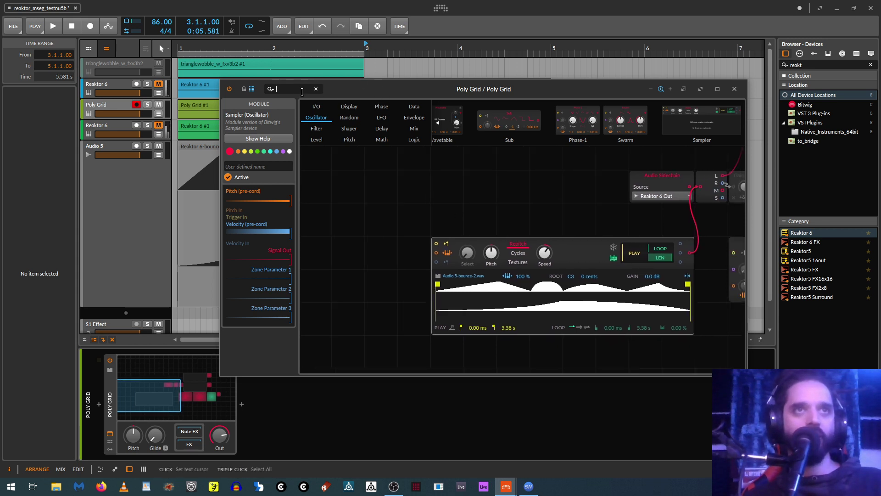
click(381, 118)
drag(529, 130, 349, 188)
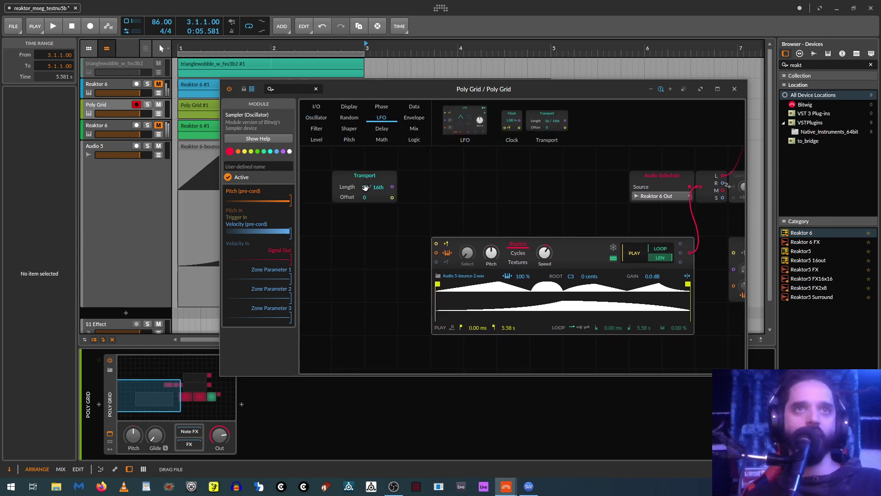
click(294, 89)
text(res)
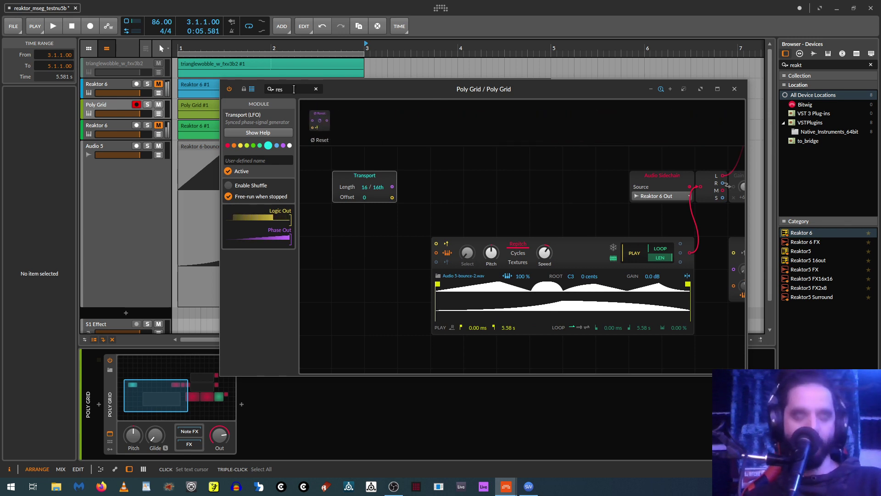
drag(399, 188, 400, 187)
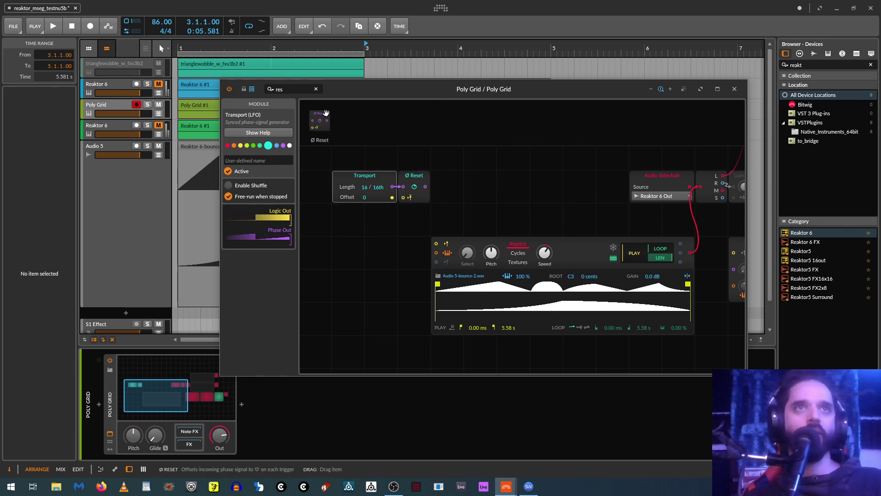
click(316, 89)
Attach a Modulator Out module to the output of the Ø Reset module.
click(317, 107)
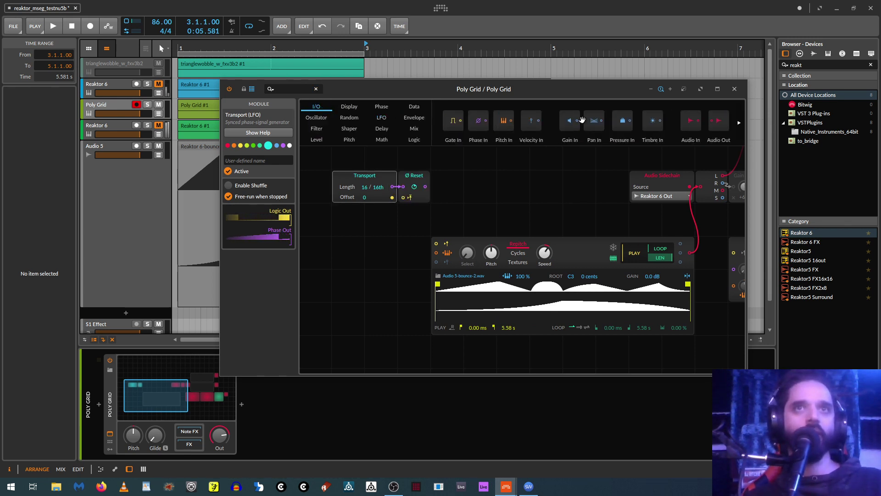
drag(720, 125, 436, 188)
drag(504, 196, 433, 183)
Freeze the Sampler's playback and map the new Modulator Out to its play position at full amount, +1.000.
click(377, 175)
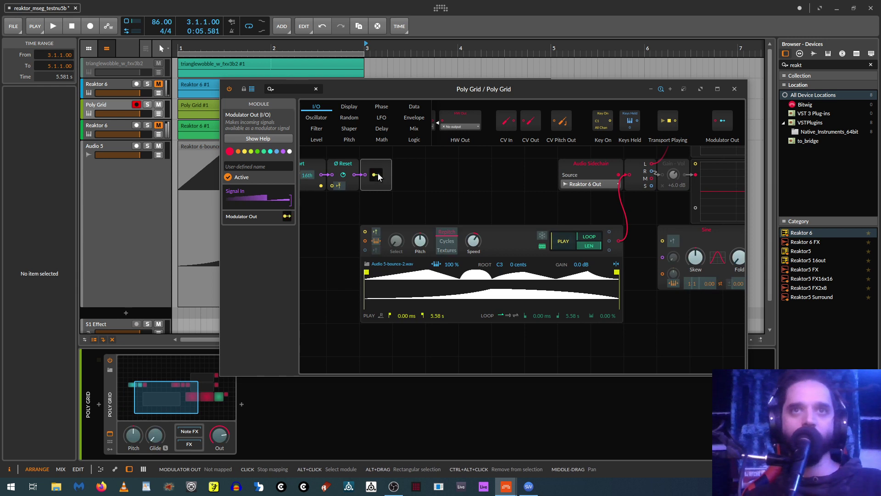
click(378, 174)
click(542, 236)
drag(376, 175, 536, 234)
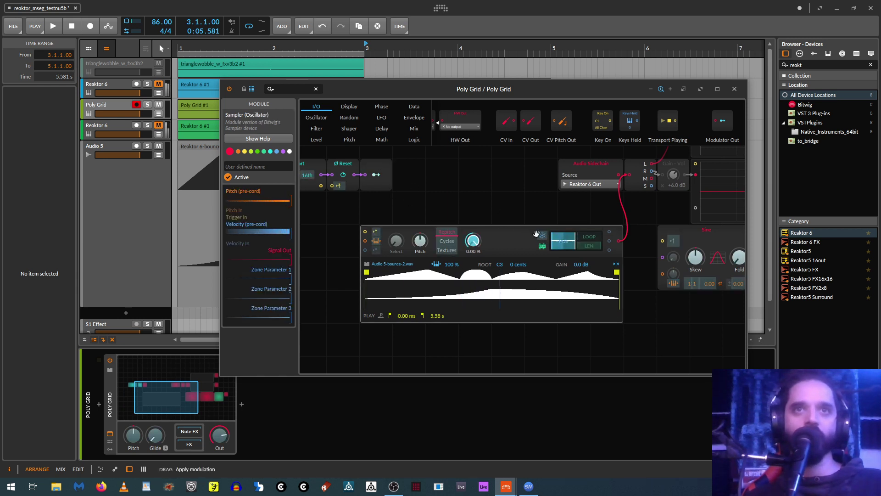
click(376, 175)
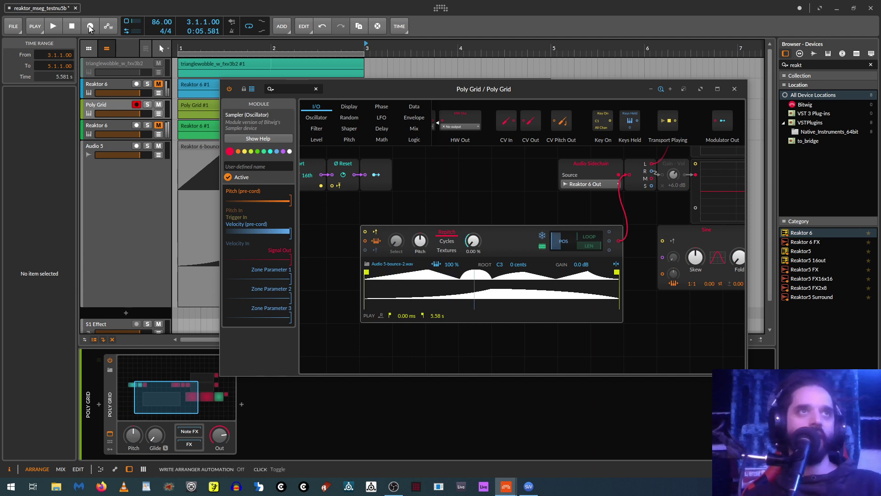
Return the playhead to the start of the arrangement and dock the Poly Grid editor back into the main window.
click(65, 25)
key(minus)
key(plus)
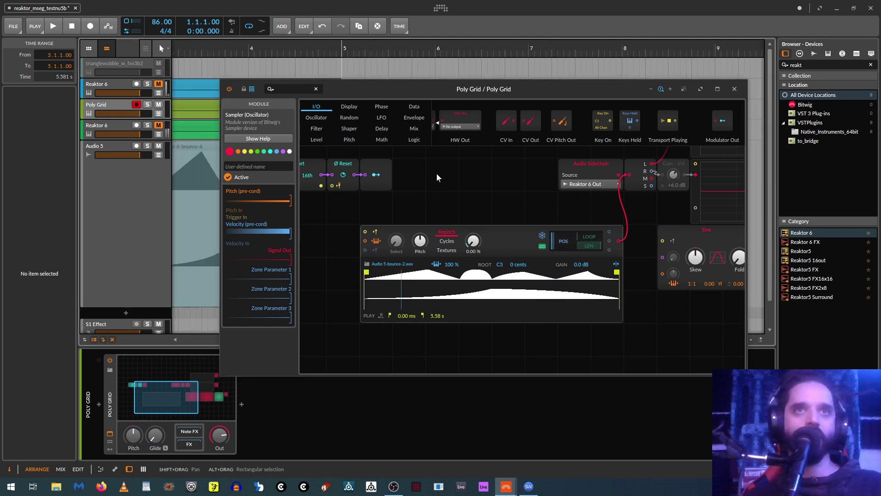
click(437, 178)
key(minus)
key(minus)
key(plus)
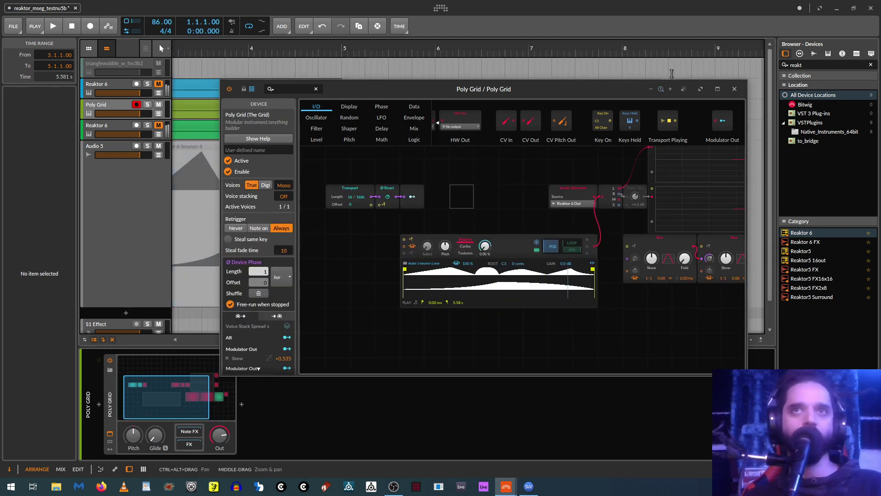
click(718, 89)
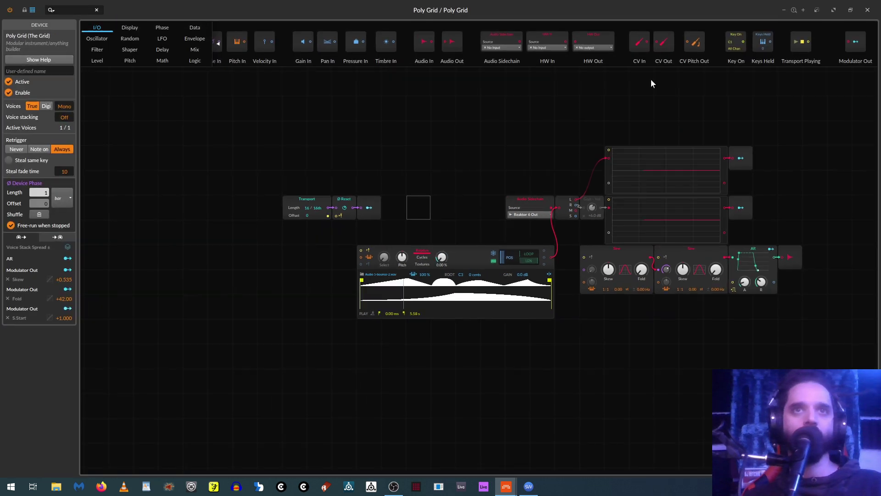
click(851, 9)
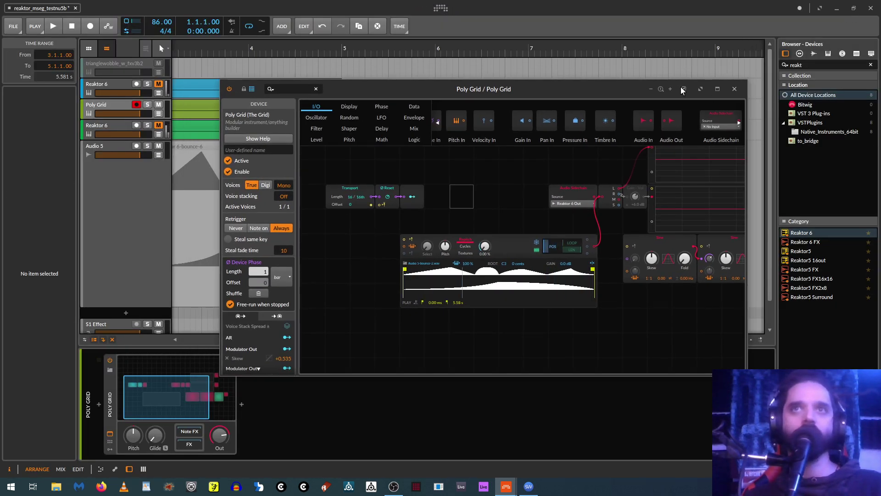
click(683, 89)
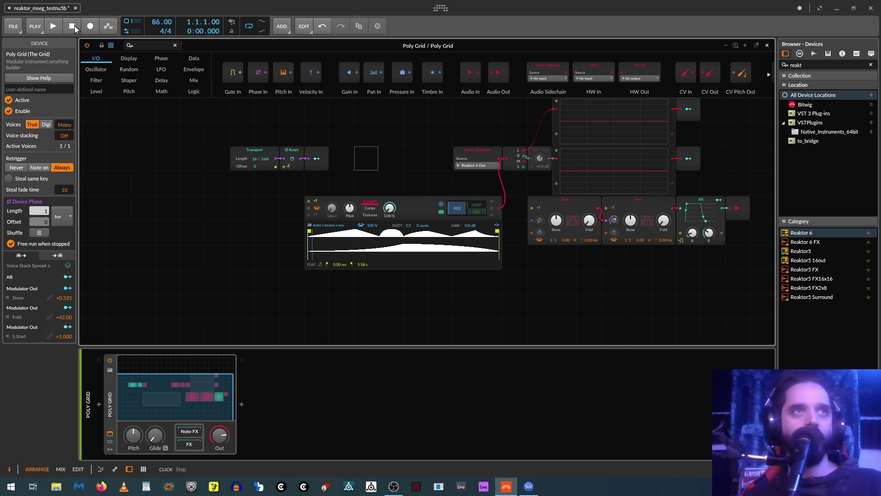
Play the arrangement to check the Sampler-driven modulation curves in both oscilloscopes, and stop playback.
click(53, 27)
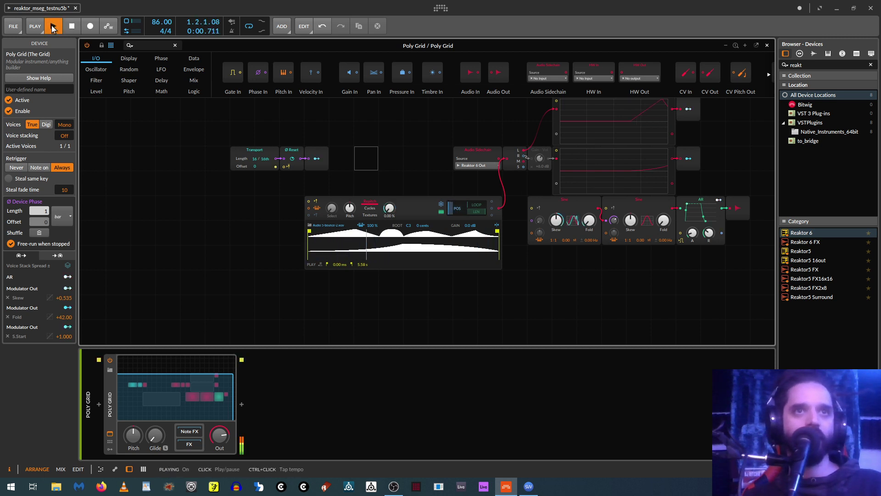
scroll(535, 261, up, 2)
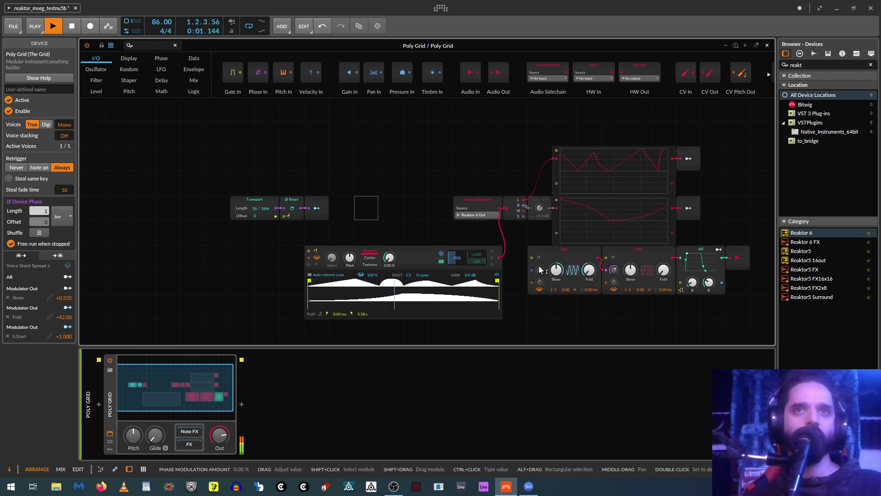
key(space)
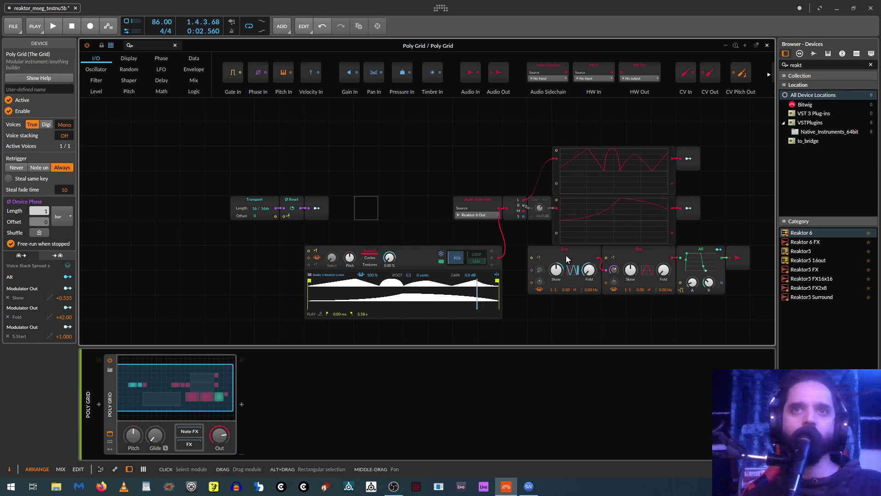
Close the Poly Grid editor and mute the Audio 5 track.
click(767, 45)
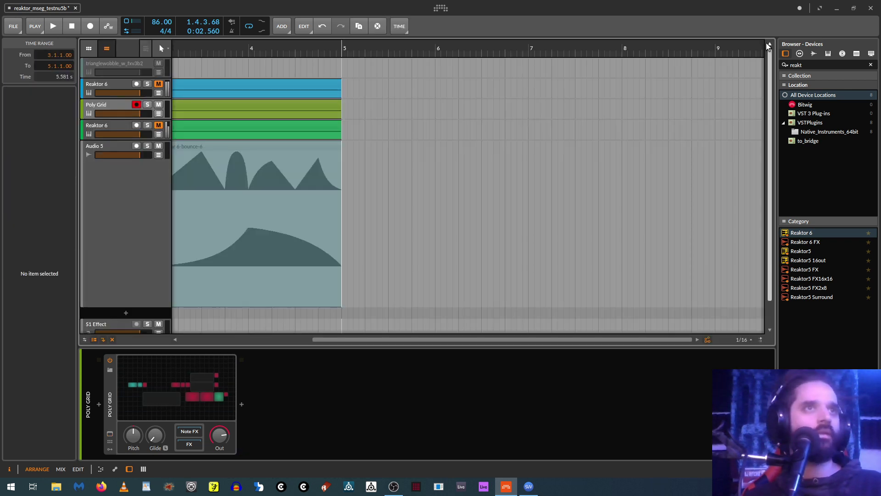
scroll(132, 193, down, 1)
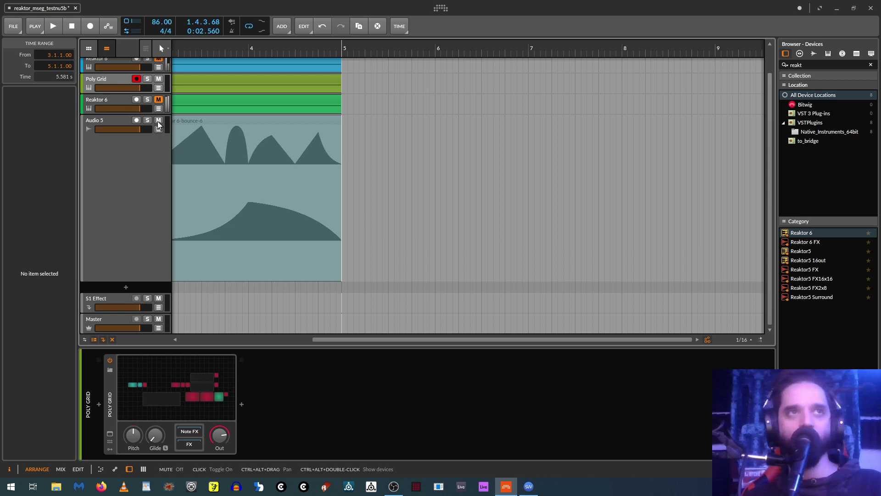
click(159, 122)
click(119, 163)
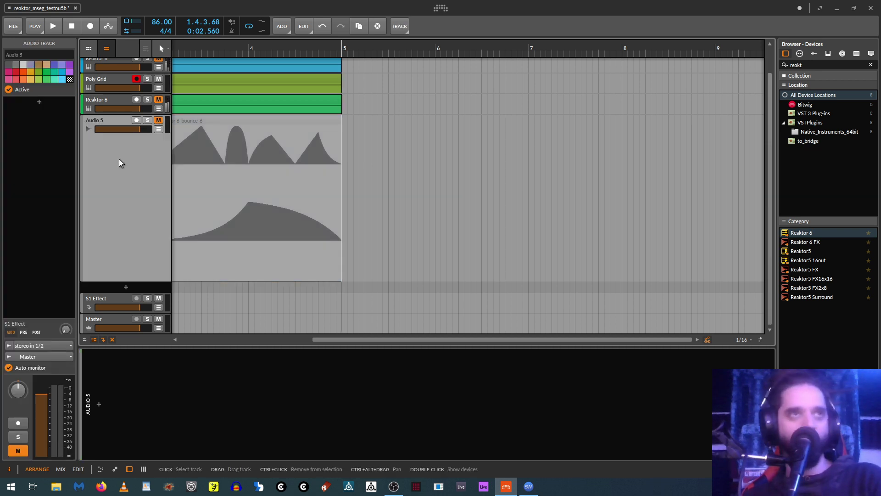
Reopen the Poly Grid editor from its track and play a short section with the bounced audio track muted.
click(104, 104)
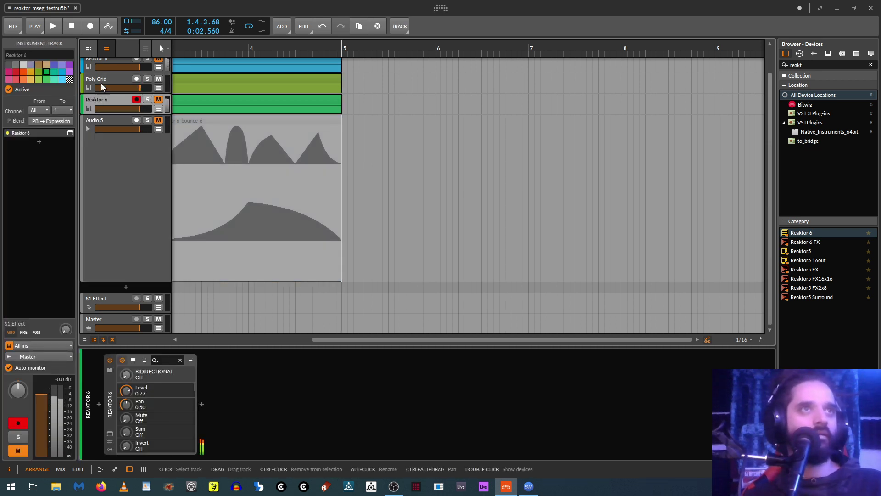
click(102, 87)
double_click(174, 398)
key(space)
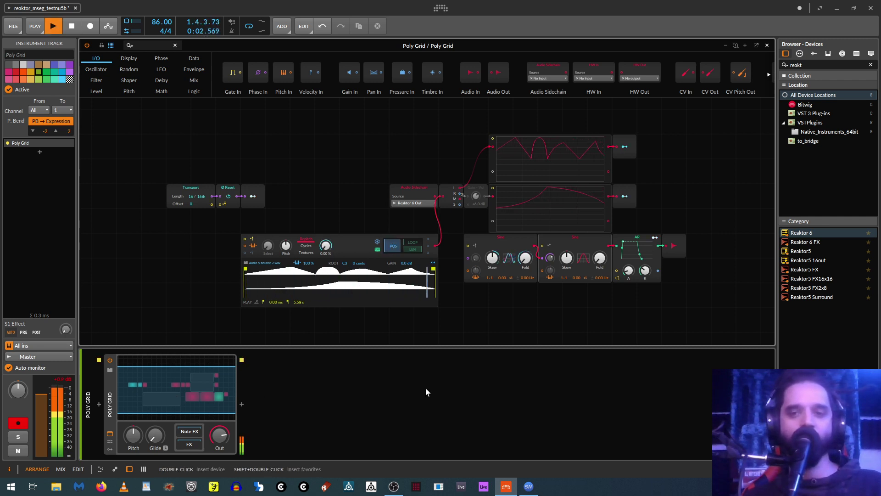
key(space)
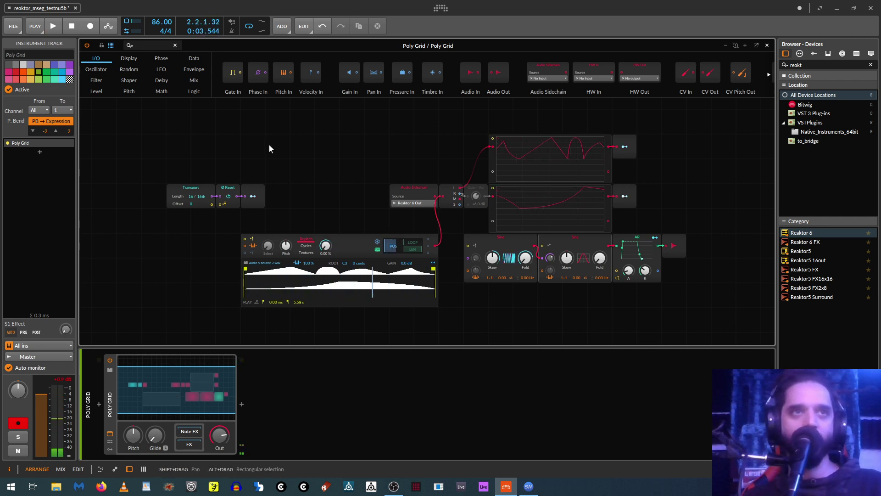
Set the Transport module's length to 8/16th and play the arrangement to hear the modulation at that length.
drag(191, 196, 191, 218)
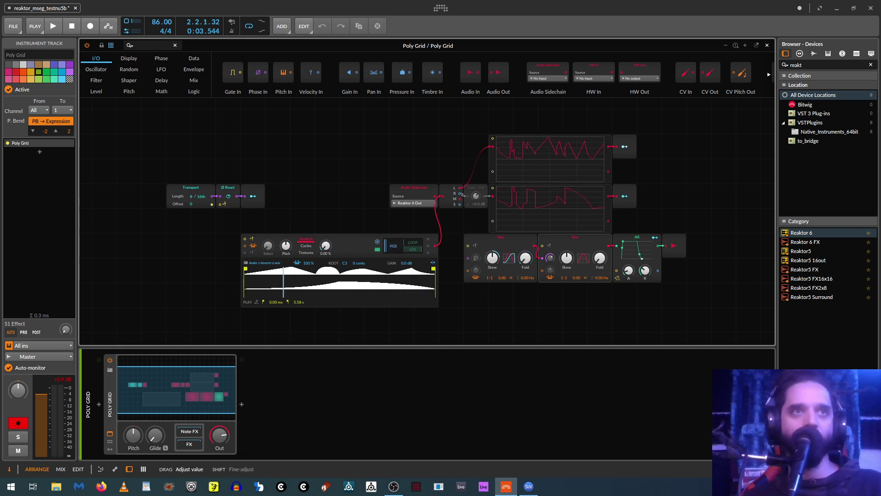
key(space)
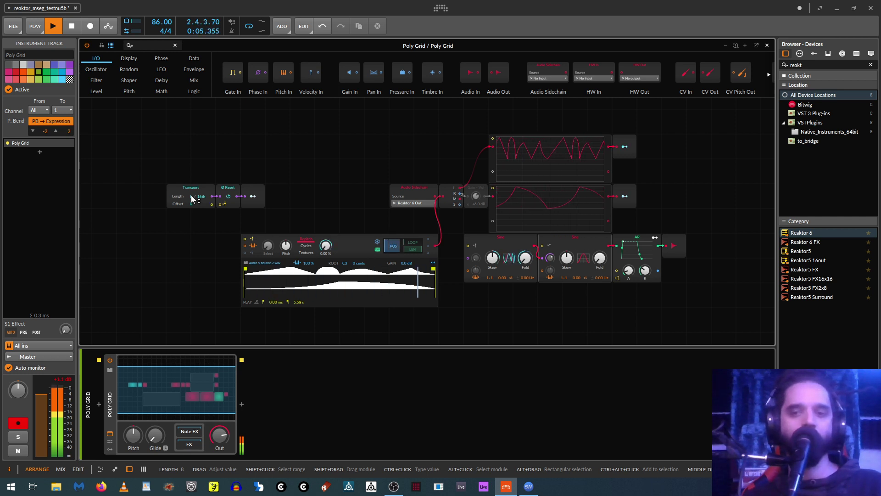
key(space)
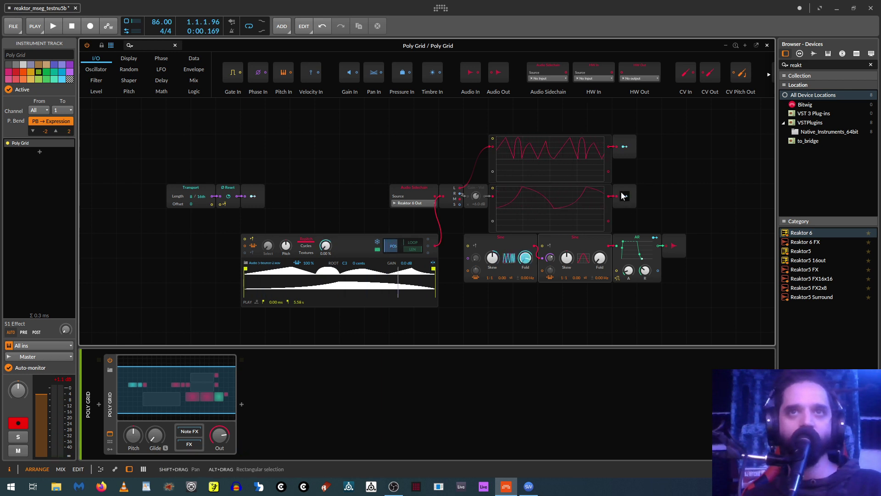
Move the oscilloscopes' two Modulator Out modules outward, widen both oscilloscopes, and play the arrangement to view the longer curves.
drag(623, 130, 629, 210)
drag(629, 154, 703, 154)
drag(613, 162, 660, 161)
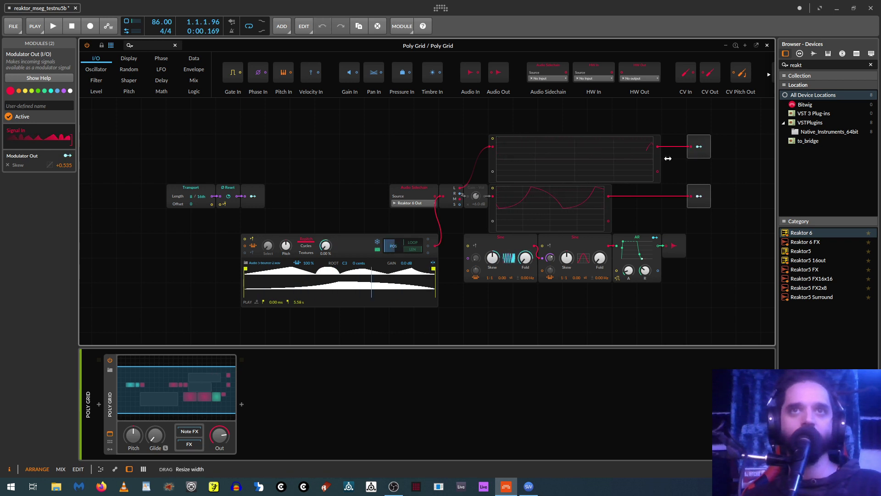
drag(612, 215, 663, 217)
key(space)
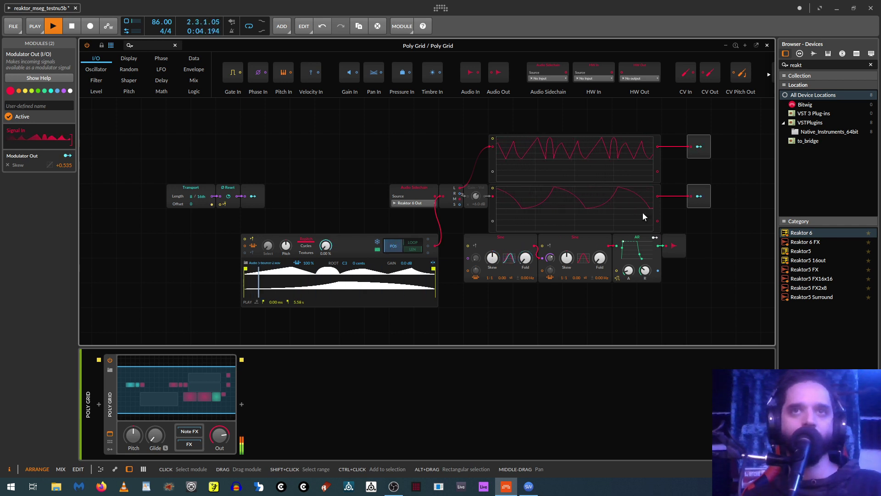
key(space)
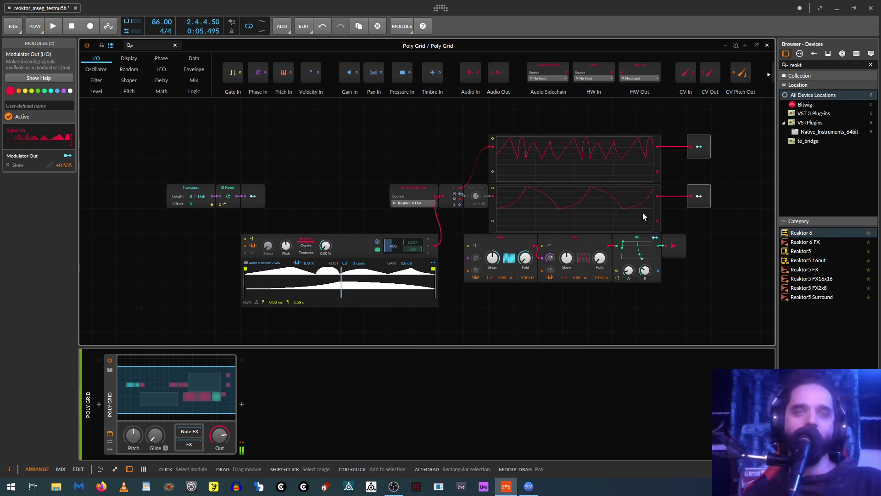